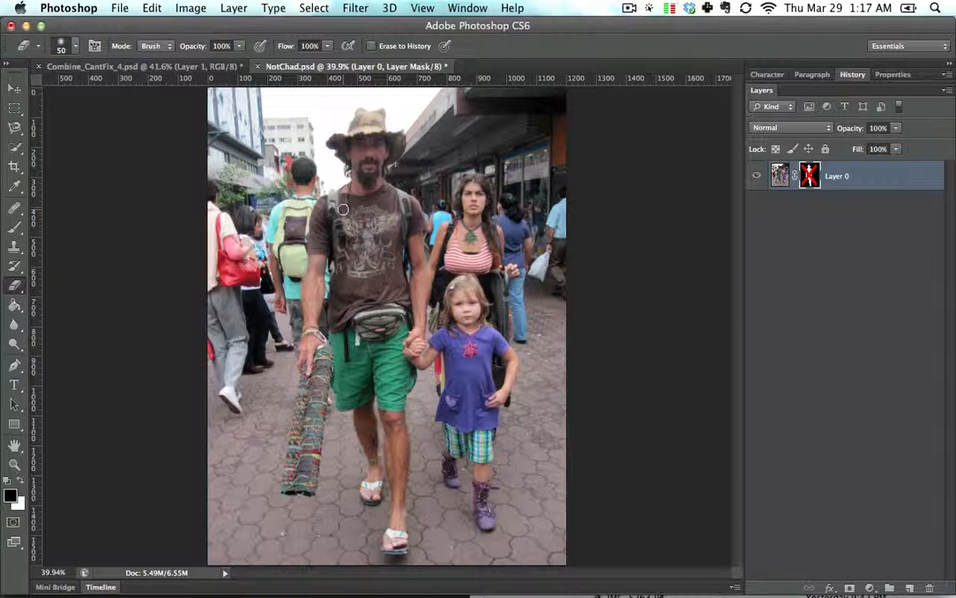
- Undo the last mask edit and drag the masked man from NotChad.psd into the family photo document
key("super+z")
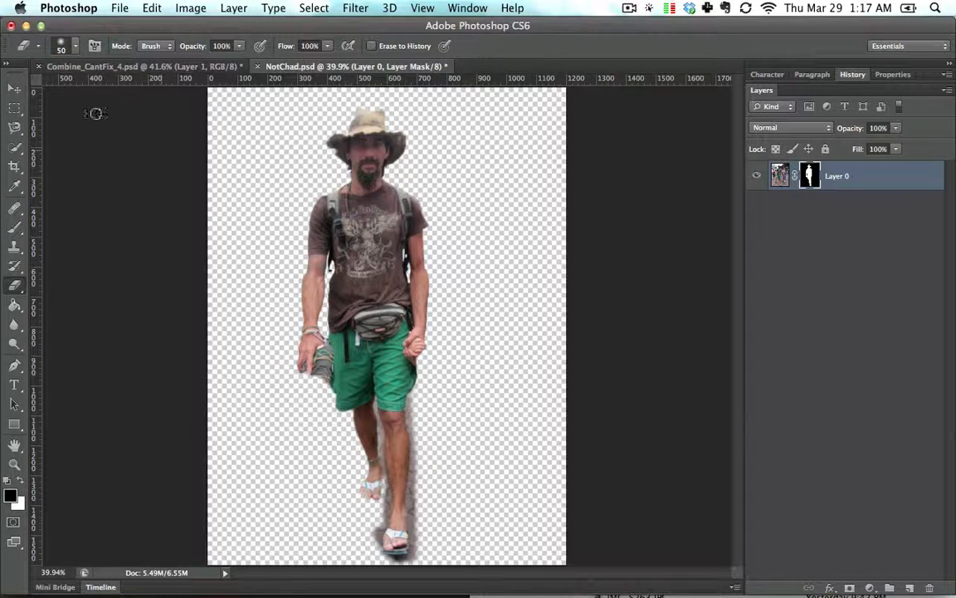
left_click(9, 88)
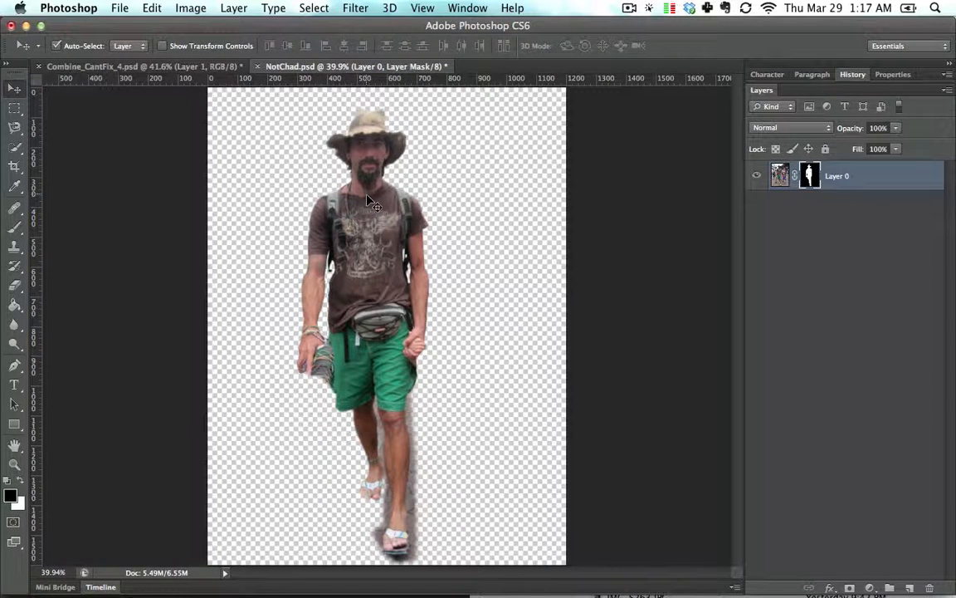
left_click_drag(371, 202, 419, 225)
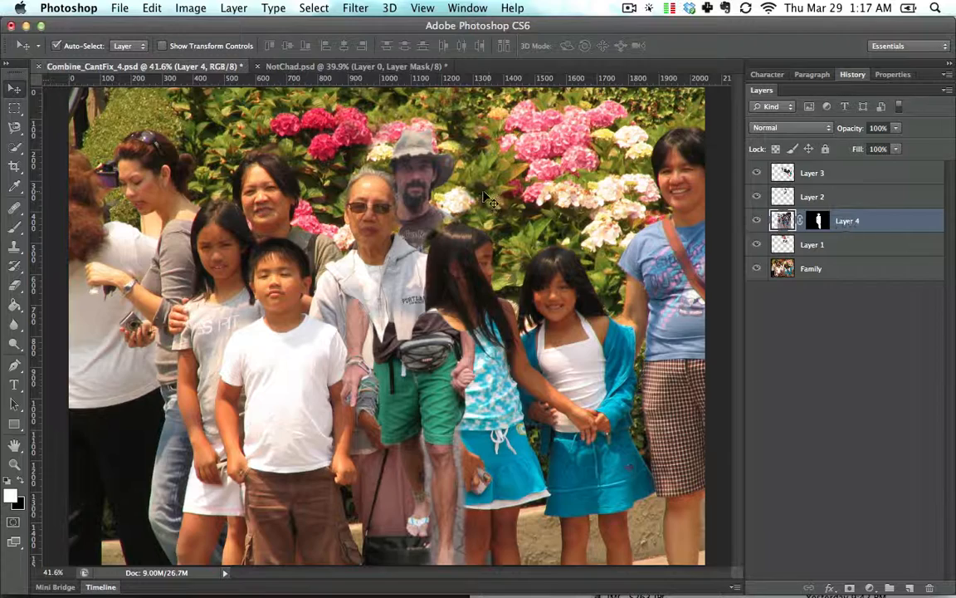
- Move the man's layer above Layer 2 and position him standing behind the girl in the middle
left_click_drag(878, 220, 867, 196)
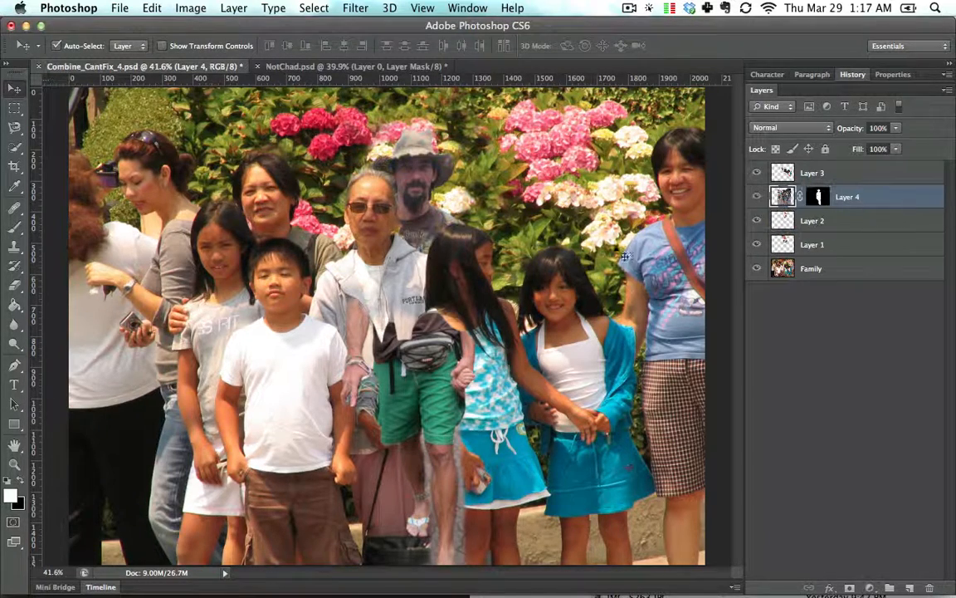
left_click_drag(471, 198, 512, 161)
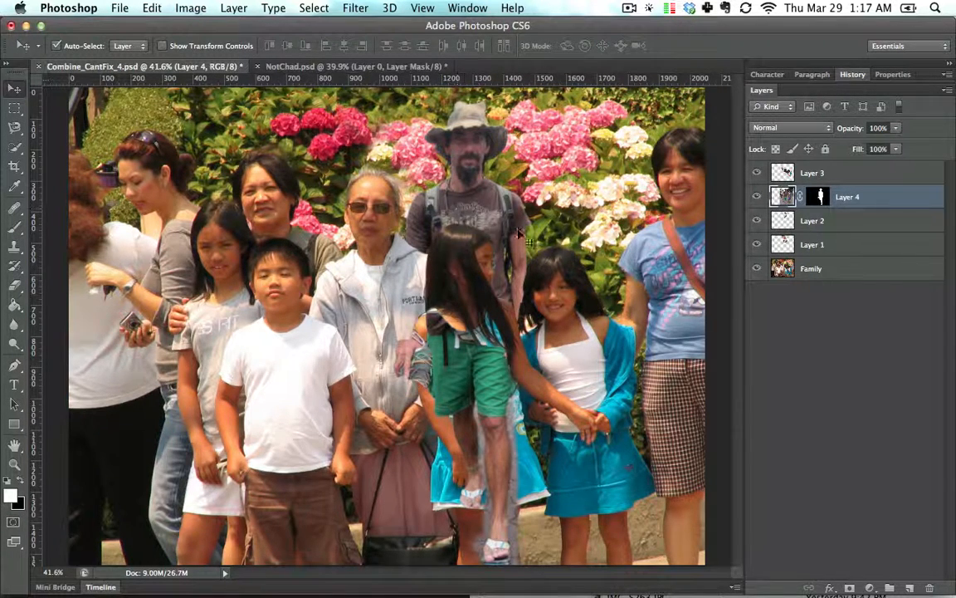
left_click_drag(489, 199, 454, 252)
- Scale the man up to about 110% with Free Transform and reposition him behind the group
key("super+minus")
key("super+t")
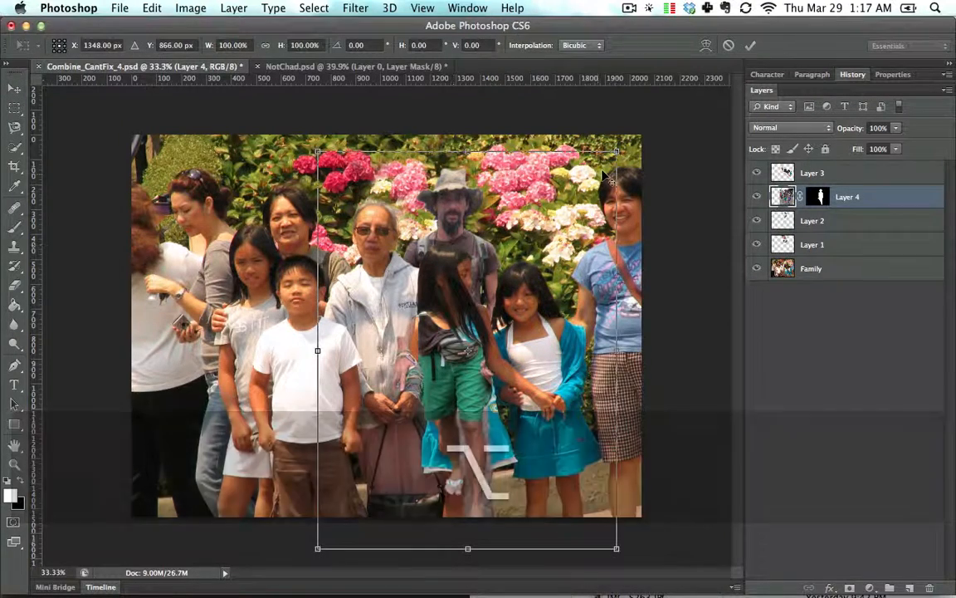
left_click_drag(615, 152, 634, 137)
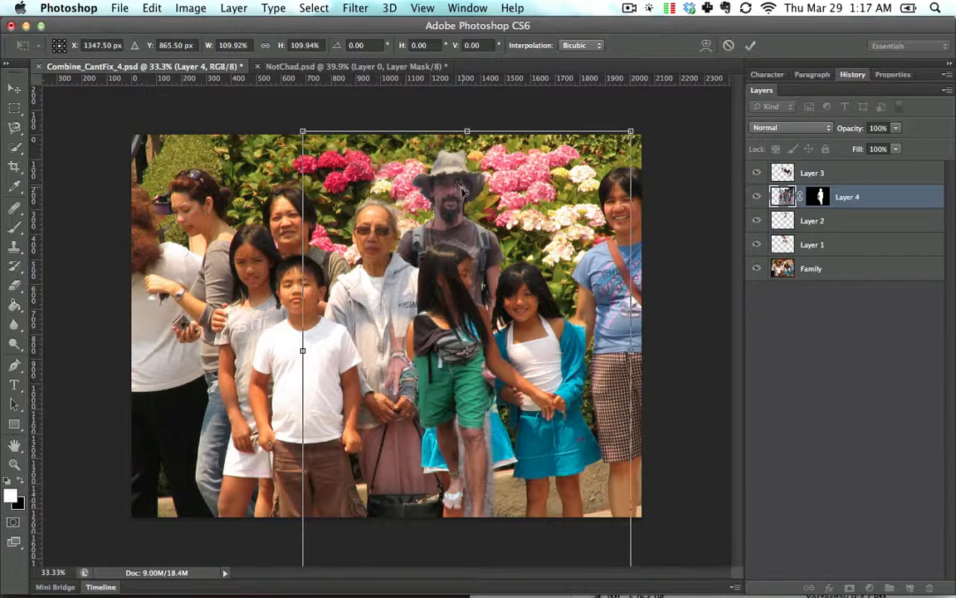
left_click_drag(462, 192, 463, 206)
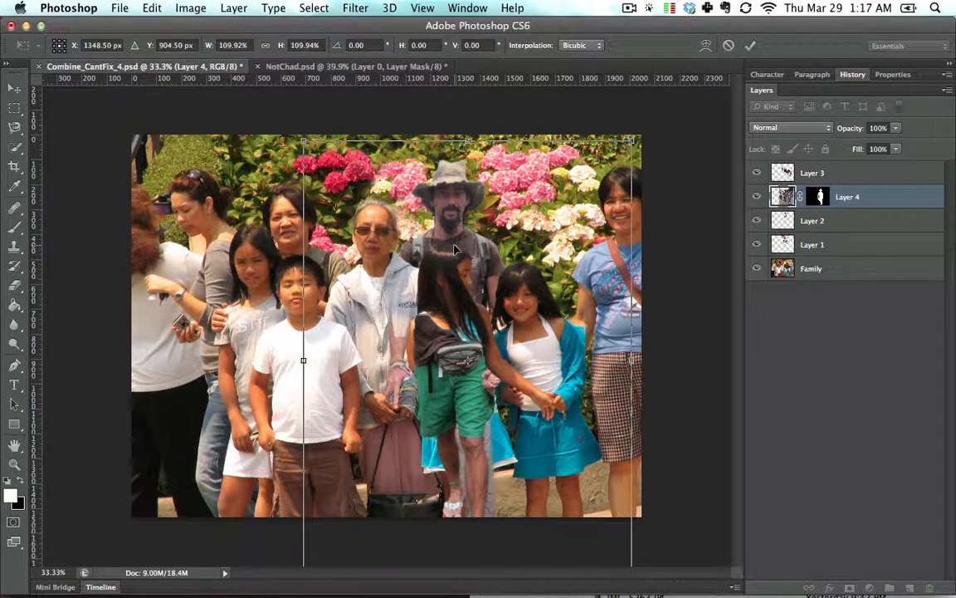
key("Return")
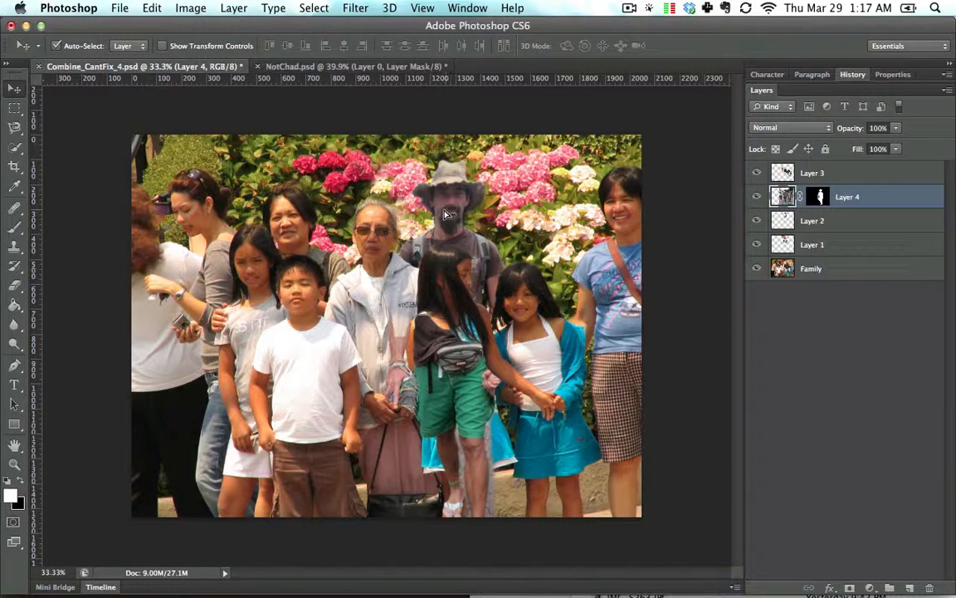
left_click_drag(445, 215, 437, 223)
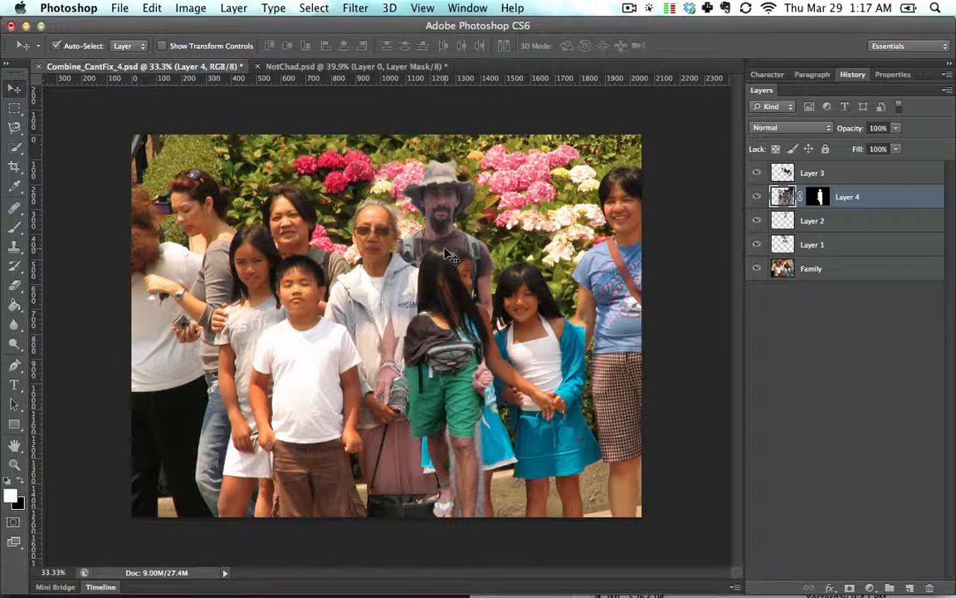
- Show only the Family layer and make it the active layer
key("l")
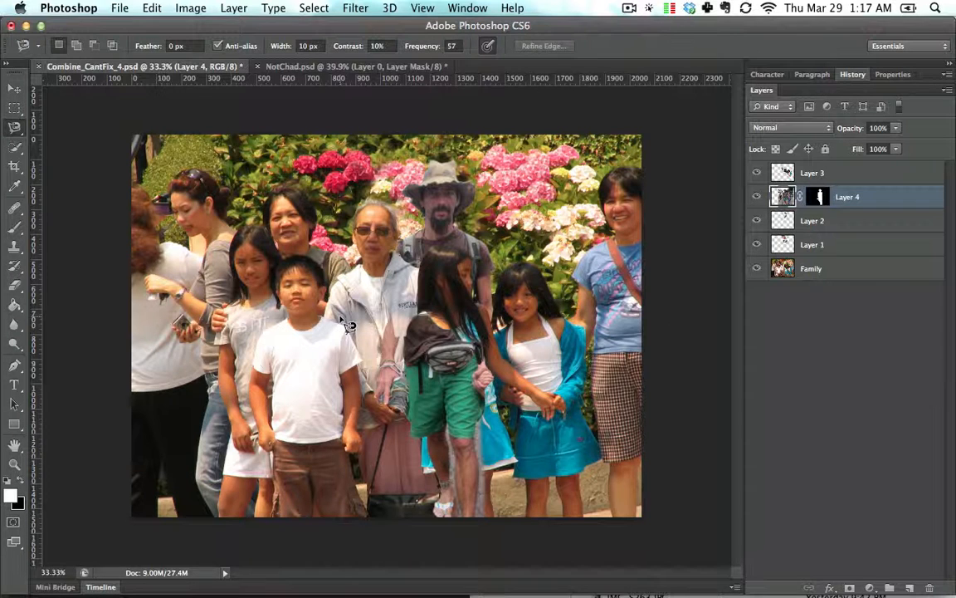
left_click(756, 268, "alt")
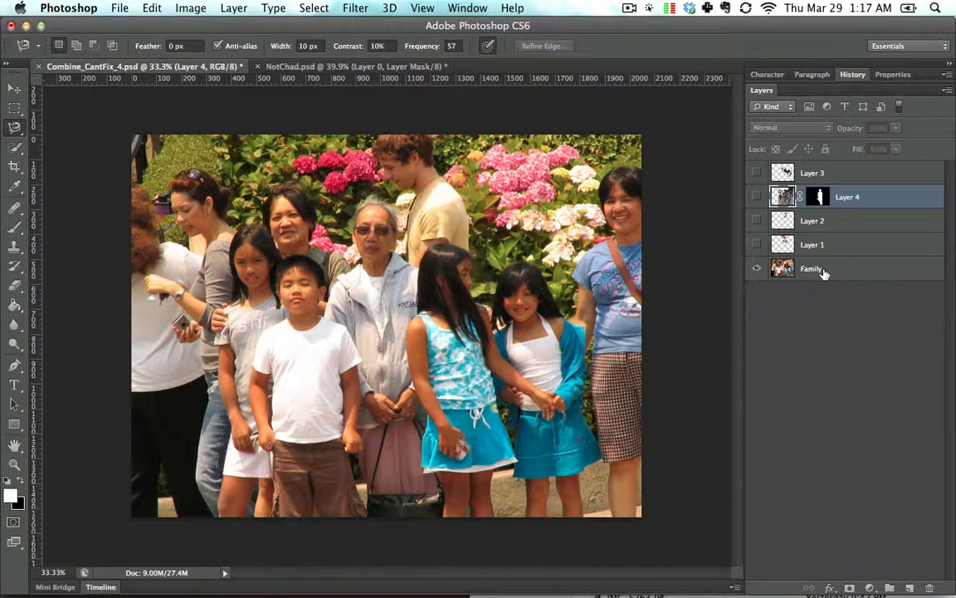
left_click(822, 270)
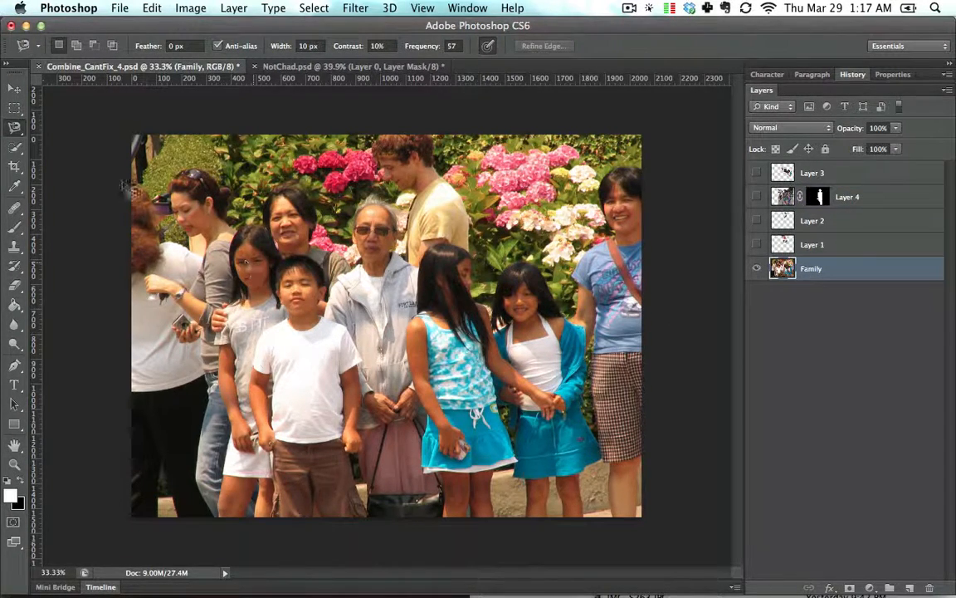
- Draw a Polygonal Lasso selection around the boy, grandmother and girls in the front row
left_click_drag(14, 127, 64, 139)
left_click(63, 140)
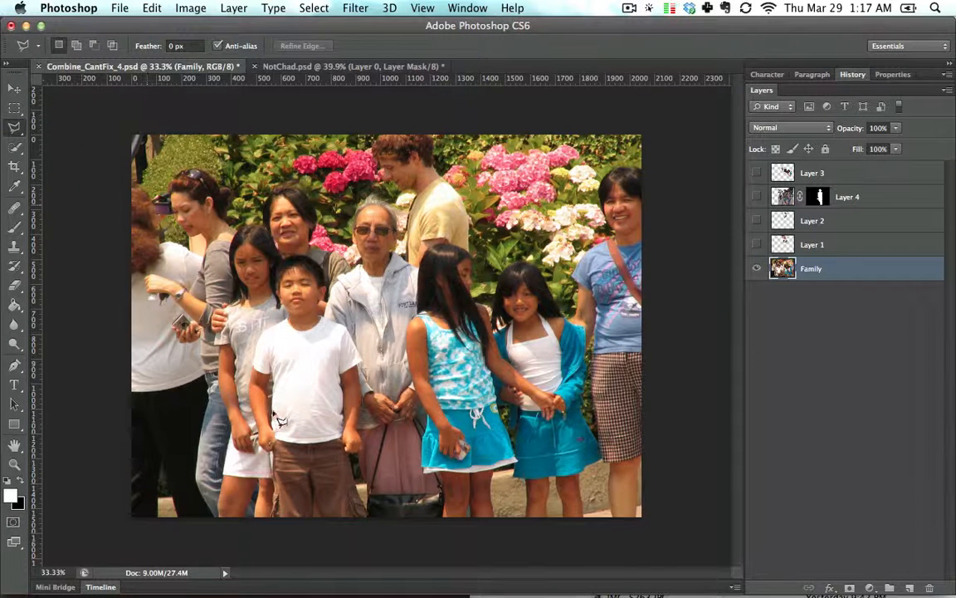
left_click(272, 424)
left_click(303, 302)
left_click(392, 278)
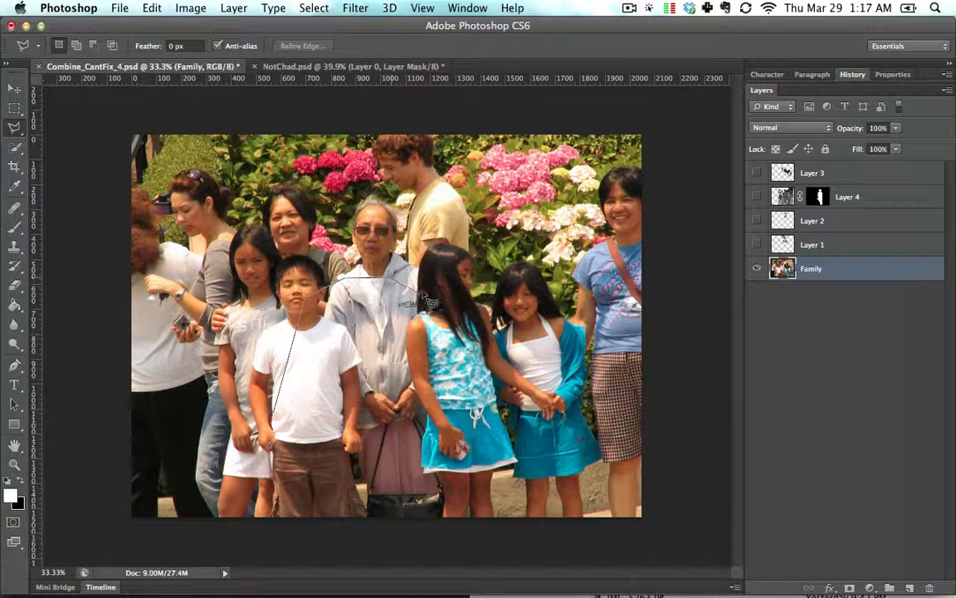
left_click(422, 291)
left_click(447, 313)
left_click(468, 323)
left_click(491, 347)
left_click(561, 347)
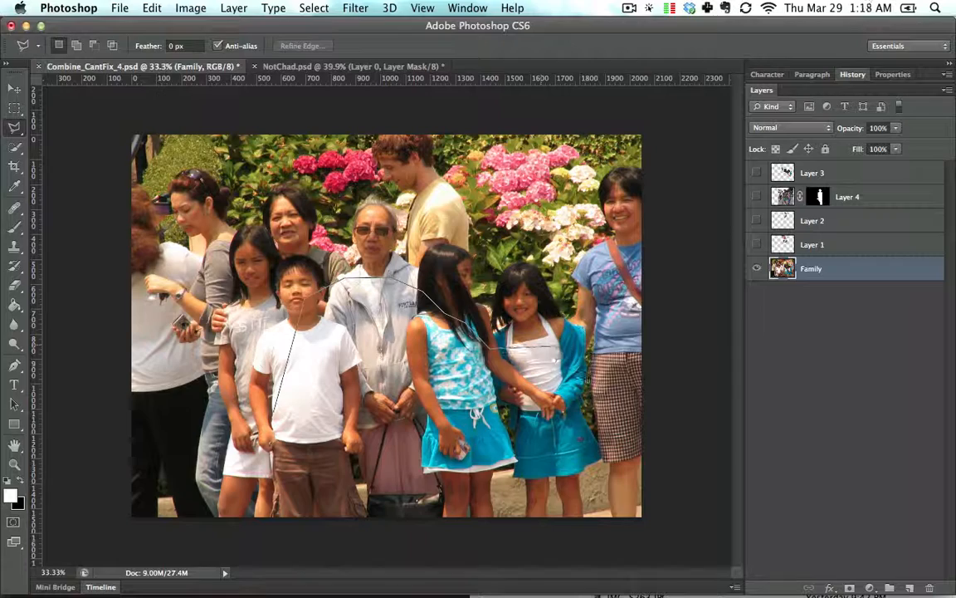
left_click(612, 523)
left_click(317, 547)
double_click(268, 534)
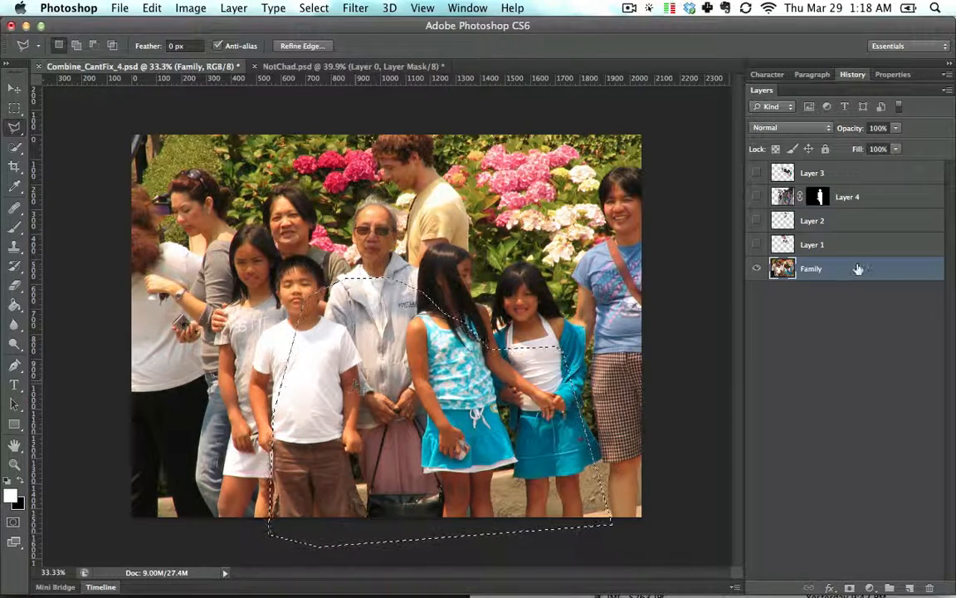
key("super+c")
key("super+v")
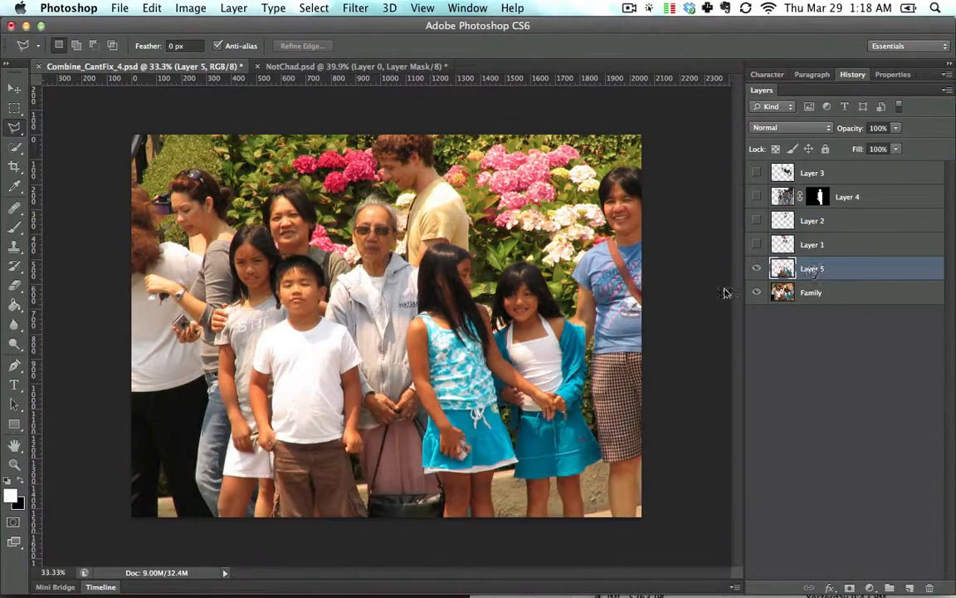
key("super+z")
key("super+z")
key("super+z")
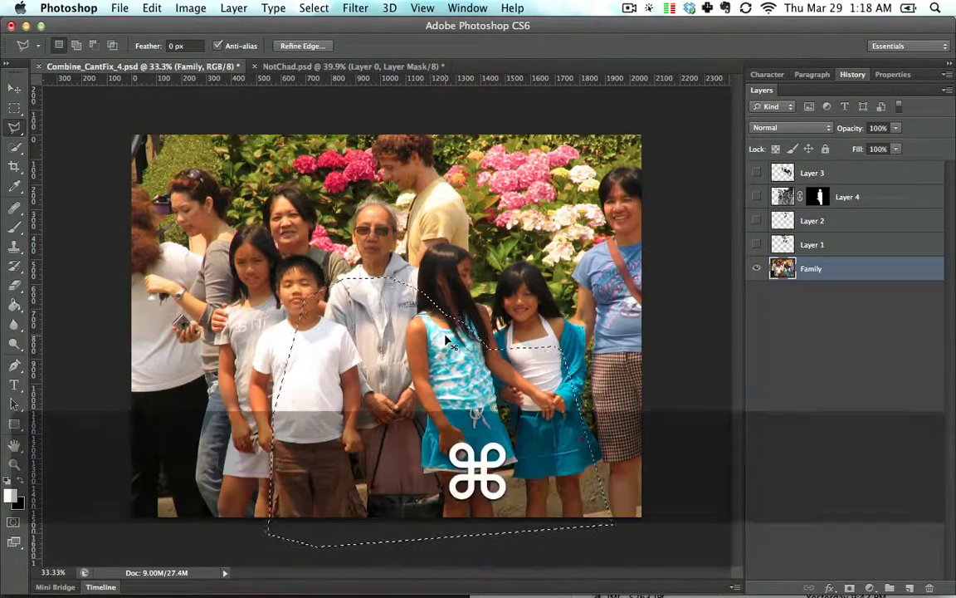
- Copy the selected front row onto a new layer and toggle the Family layer to check it
key("super+j")
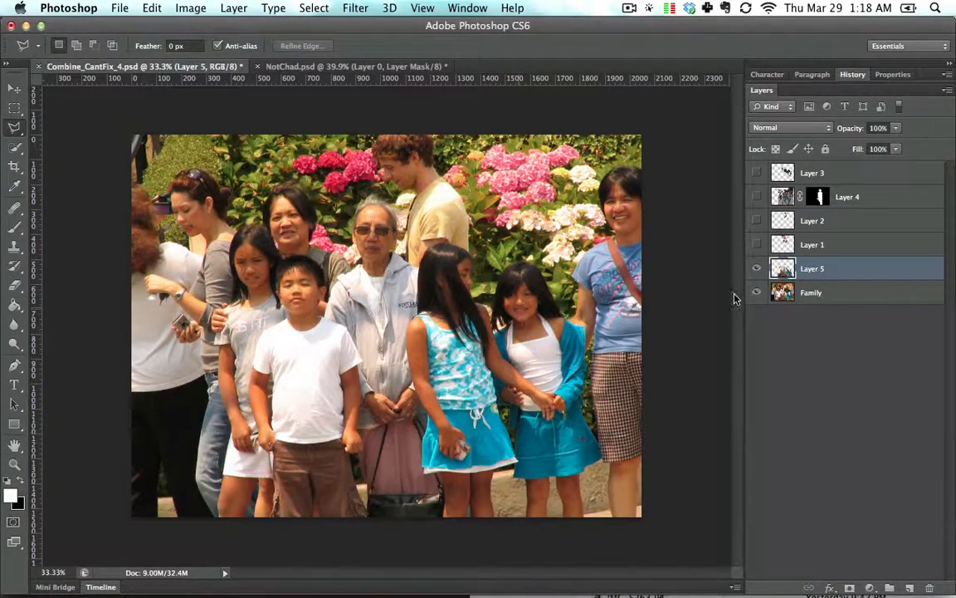
left_click(757, 292)
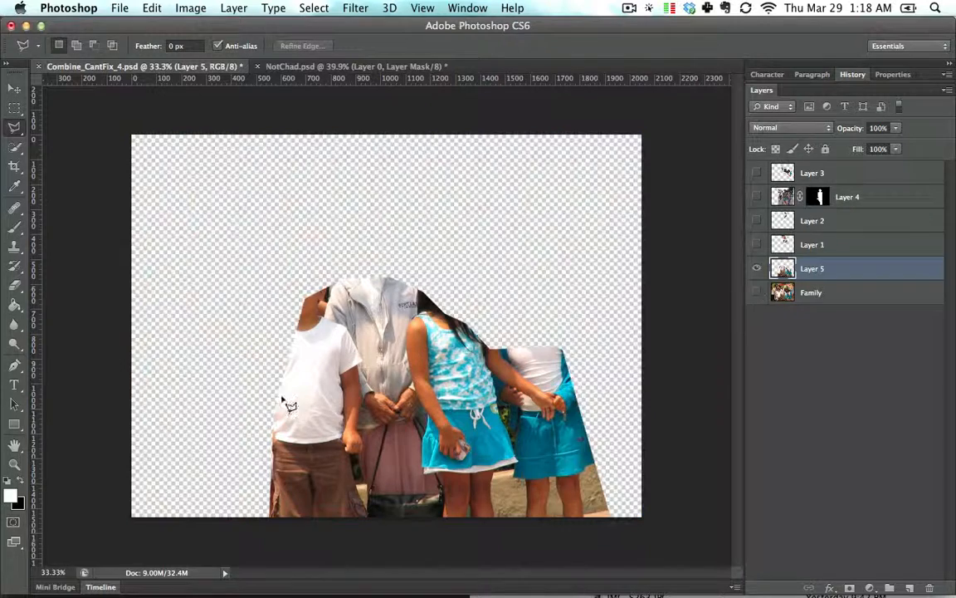
left_click(756, 292)
- Move the new front-row layer above the man's layer and turn all layers back on
left_click_drag(850, 271, 854, 186)
left_click(756, 269)
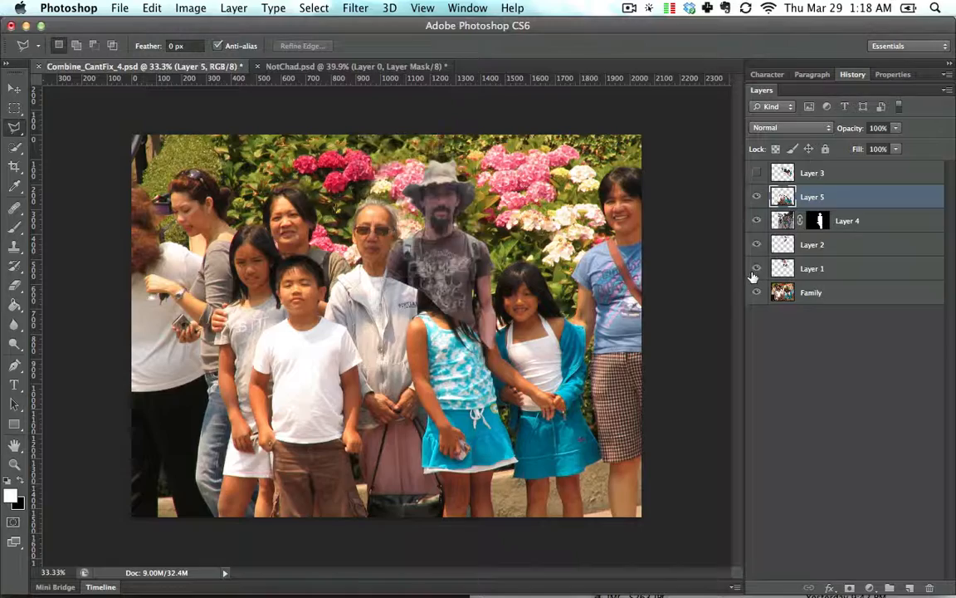
left_click(756, 172)
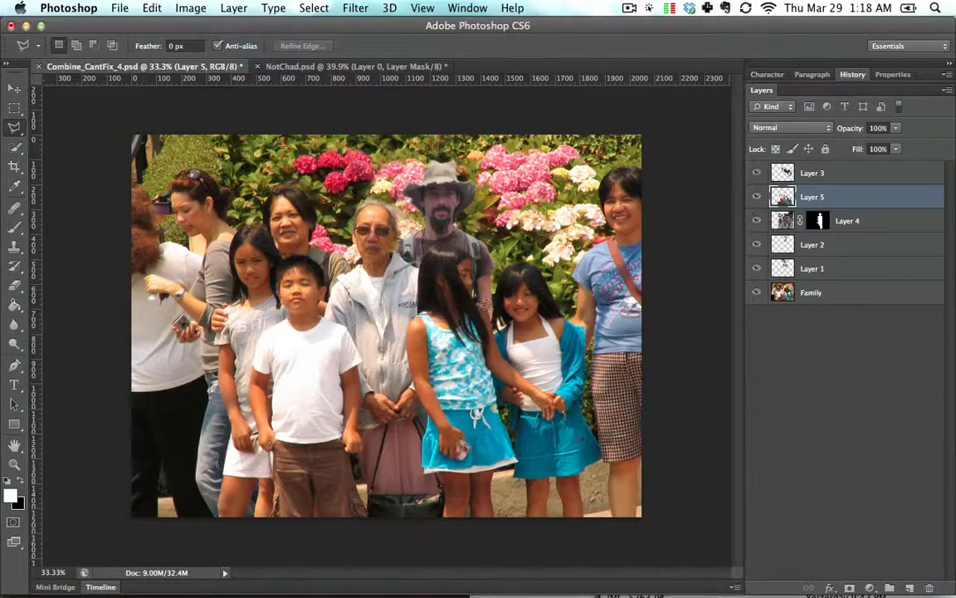
- Zoom in to inspect where the man's layer meets the copied front row
key("super+equal")
key("super+equal")
key("super+equal")
key("super+equal")
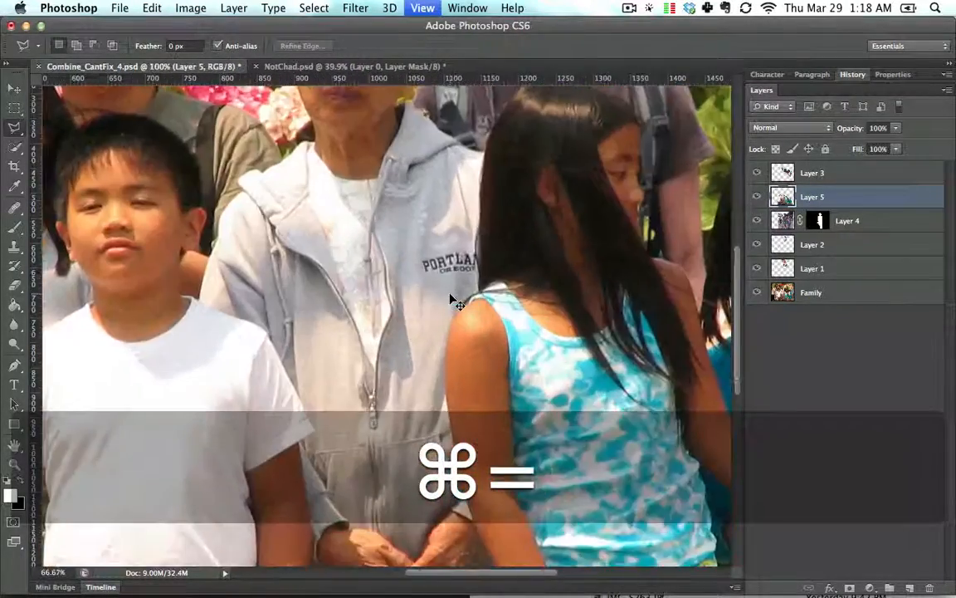
key("space")
left_click_drag(563, 182, 408, 377)
left_click_drag(556, 201, 436, 314)
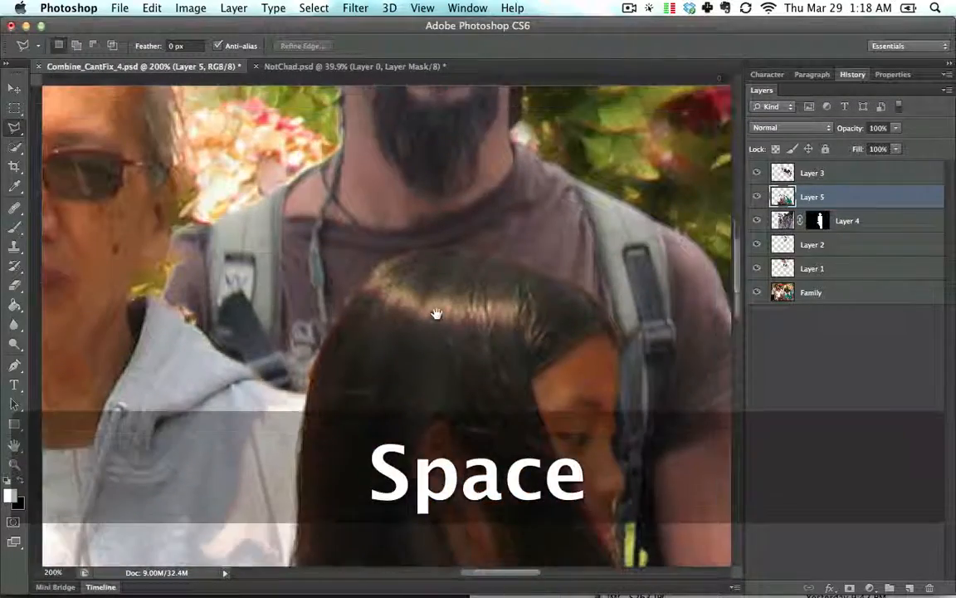
key("super+0")
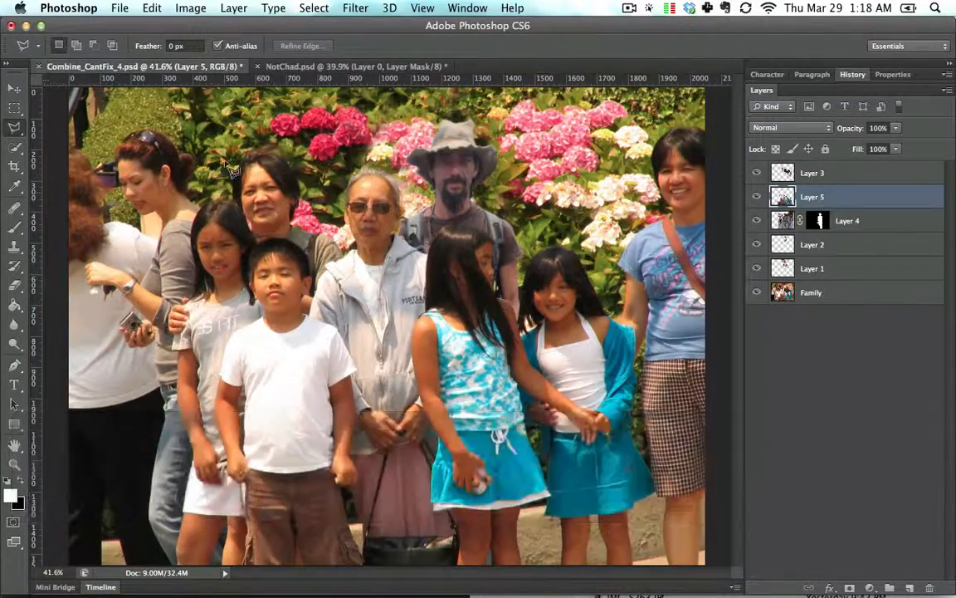
- Scale the man's layer to about 101% from its center and nudge it upward with Free Transform
left_click(13, 88)
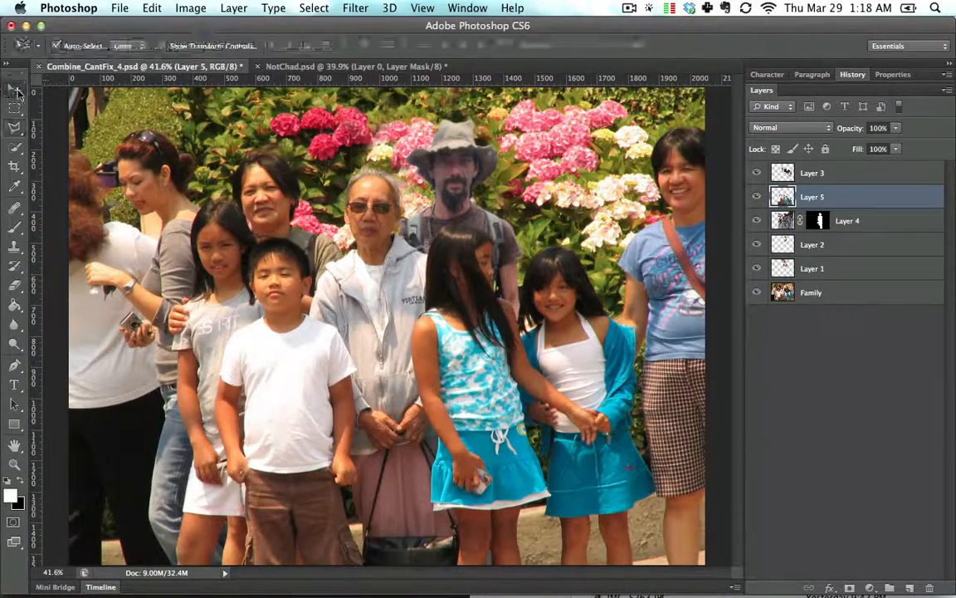
left_click(867, 219)
key("super+t")
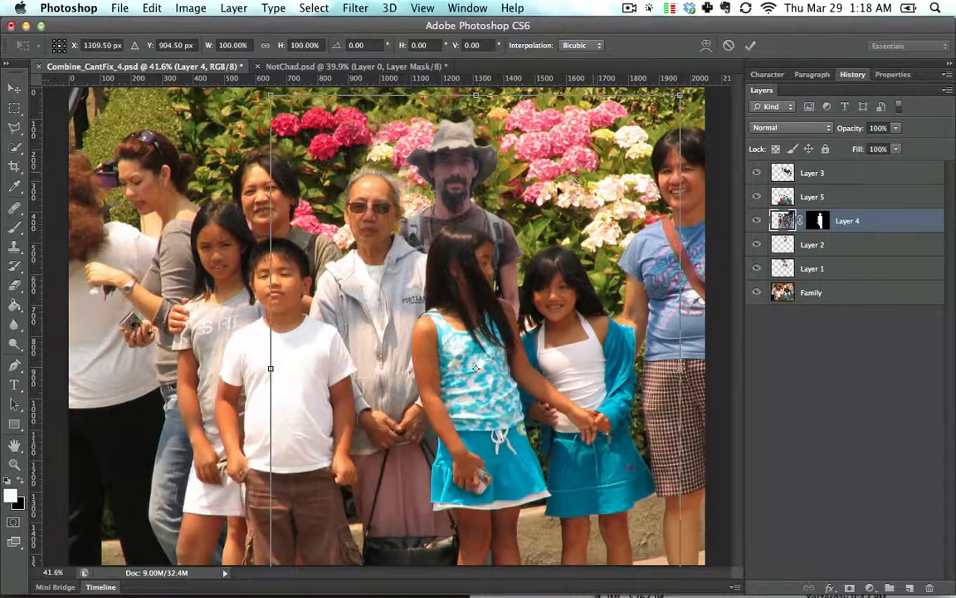
key("alt+shift")
left_click_drag(677, 97, 680, 93)
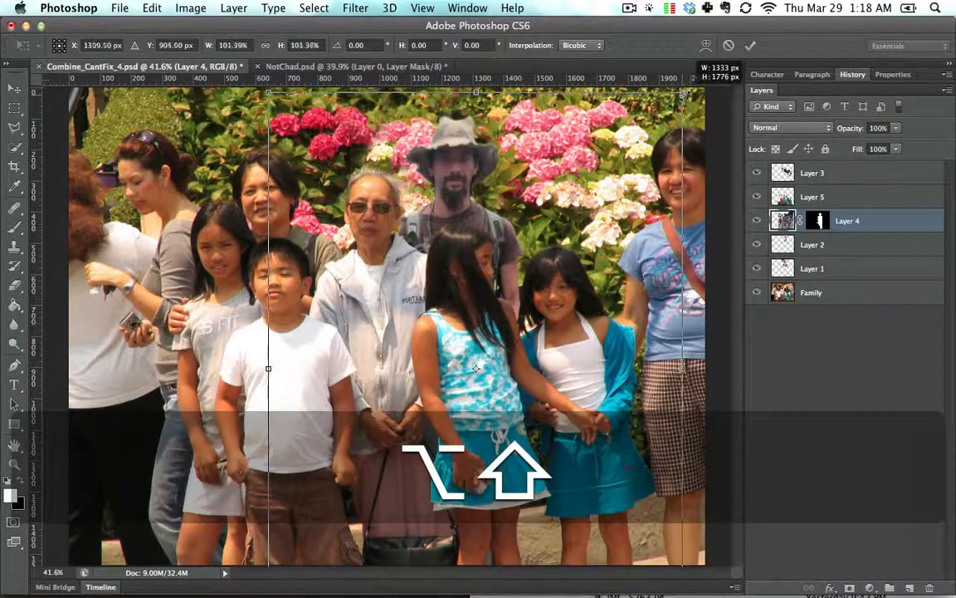
left_click_drag(459, 187, 458, 200)
key("shift+Up")
key("shift+Up")
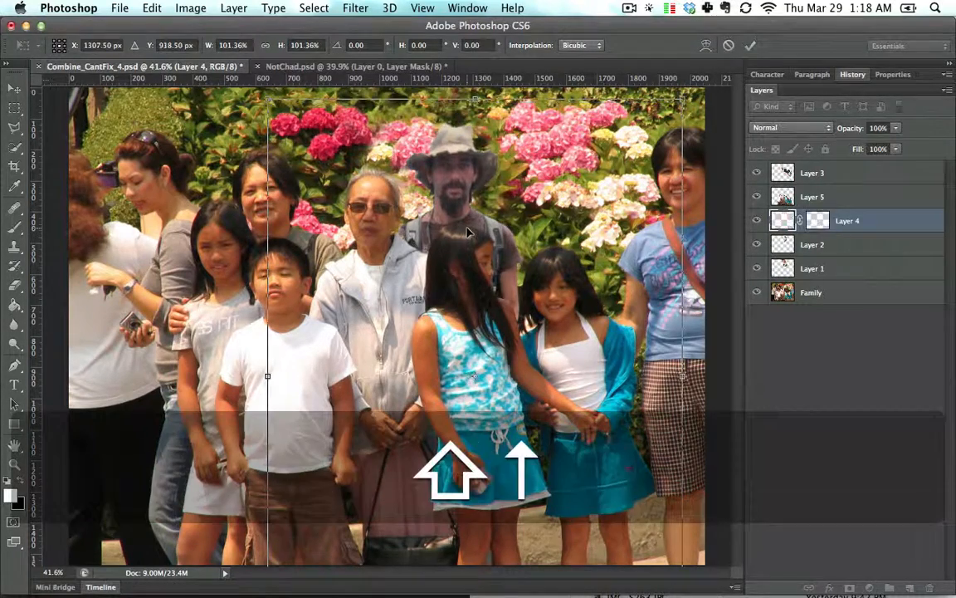
key("shift+Down")
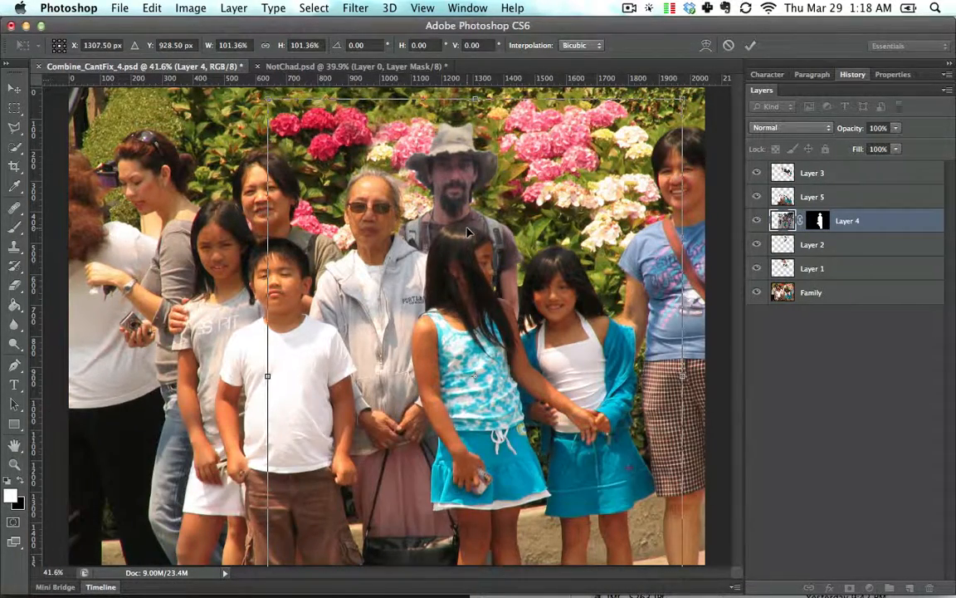
key("Return")
- Nudge the man's layer further upward in small increments
key("Up")
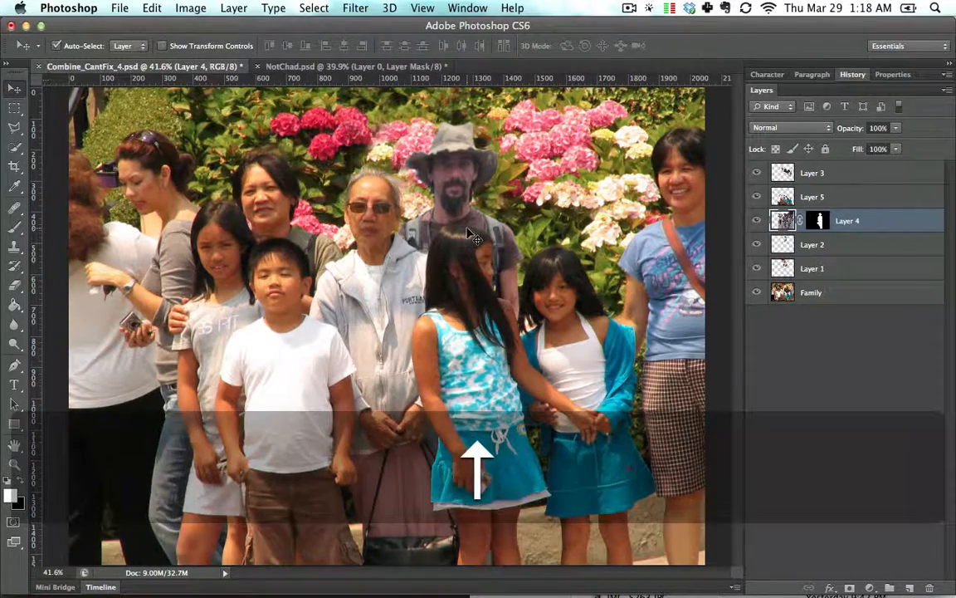
key("Up")
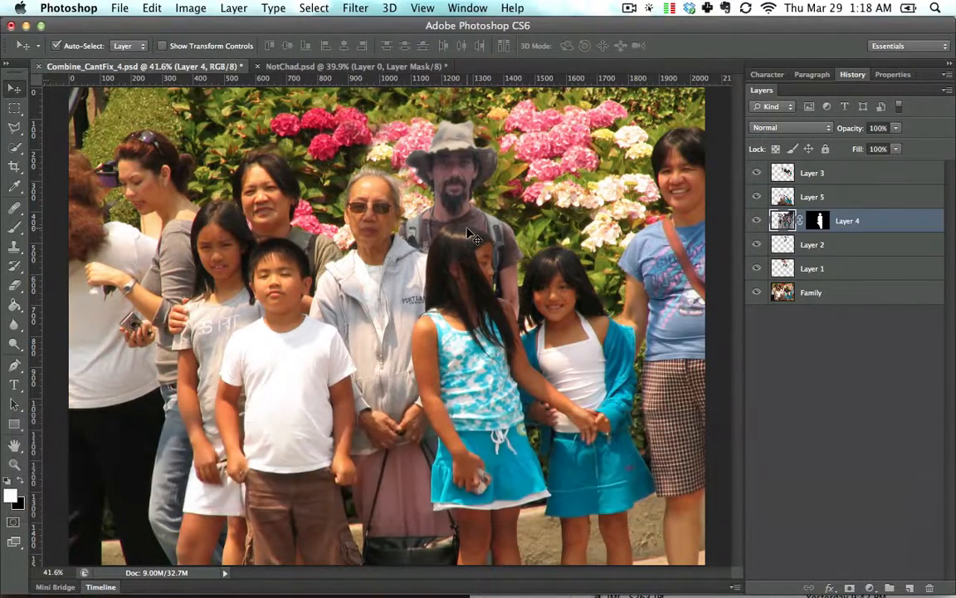
key("shift+Up")
key("shift+Up")
key("shift+Up")
key("shift+Up")
key("shift+Up")
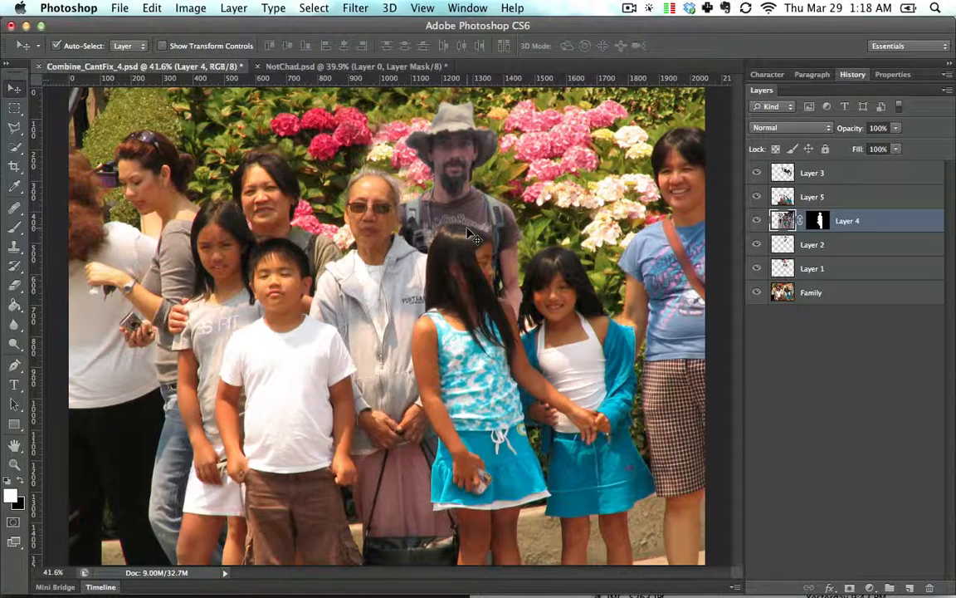
key("Down")
key("Up")
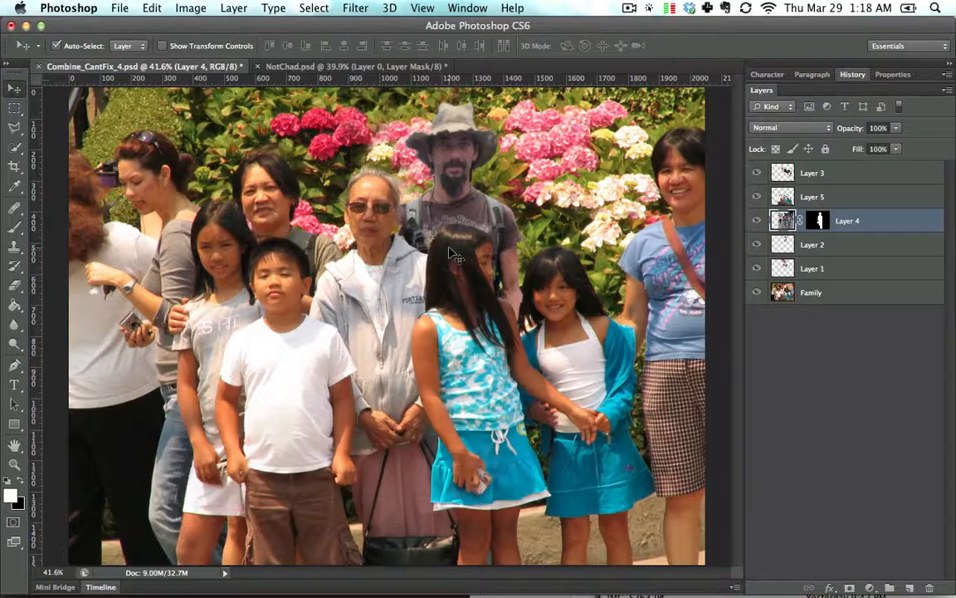
- Zoom in and pan to inspect where the man's layer meets the grandmother's shoulder
key("super+equal")
key("super+equal")
key("super+equal")
key("super+equal")
key("space")
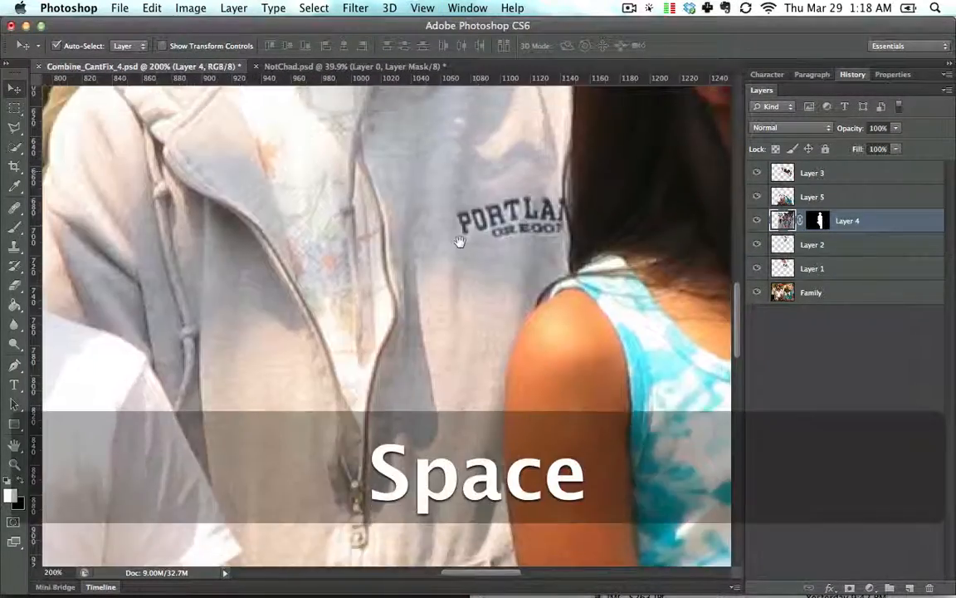
left_click_drag(459, 240, 489, 250)
left_click_drag(411, 261, 416, 341)
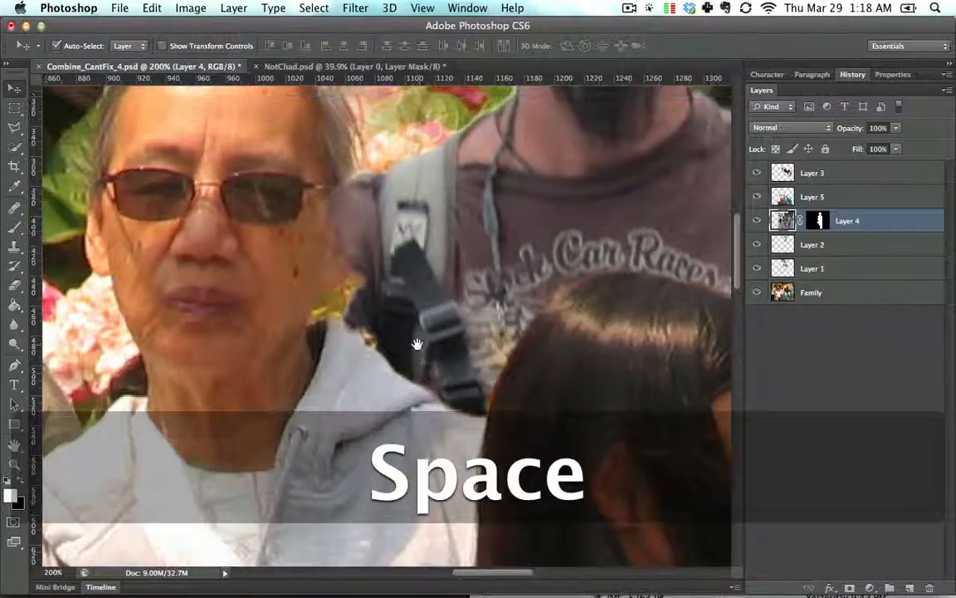
- Select Layer 3 and set the Eraser tool to a 9 px brush
left_click(341, 314)
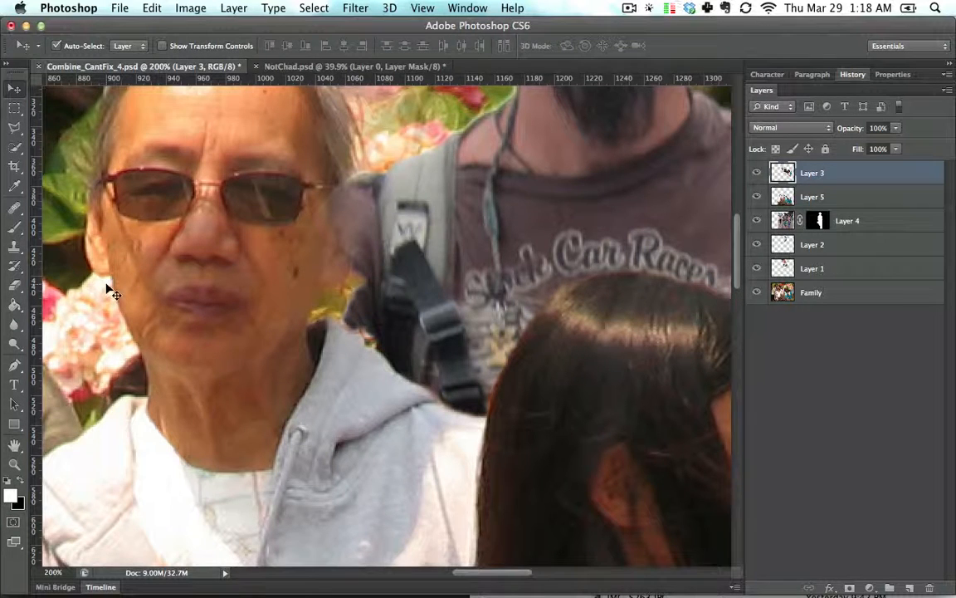
left_click(14, 285)
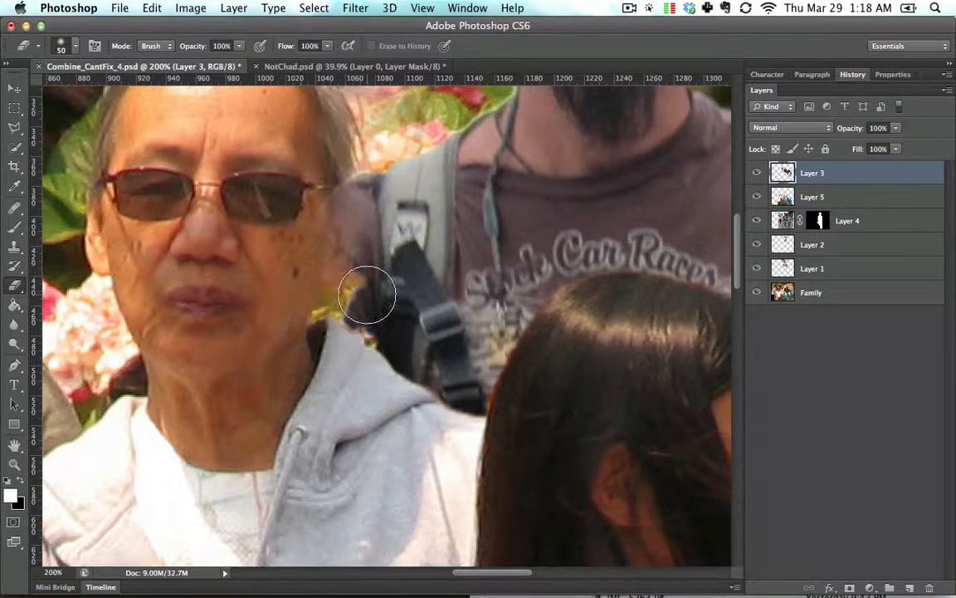
key("bracketleft")
key("bracketleft")
key("bracketleft")
key("bracketleft")
key("bracketleft")
key("bracketleft")
key("bracketleft")
key("bracketleft")
key("bracketleft")
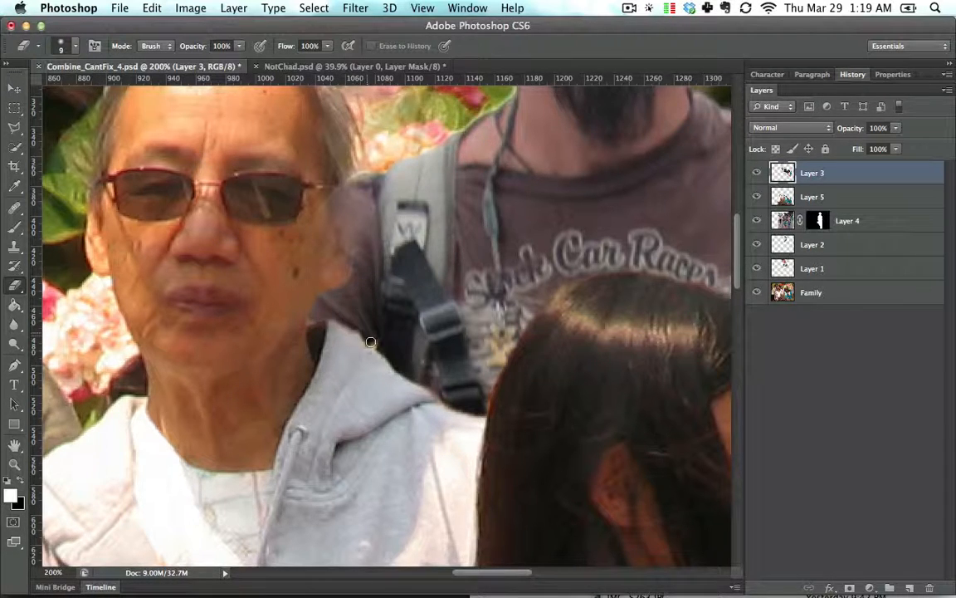
key("space")
left_click_drag(401, 299, 413, 371)
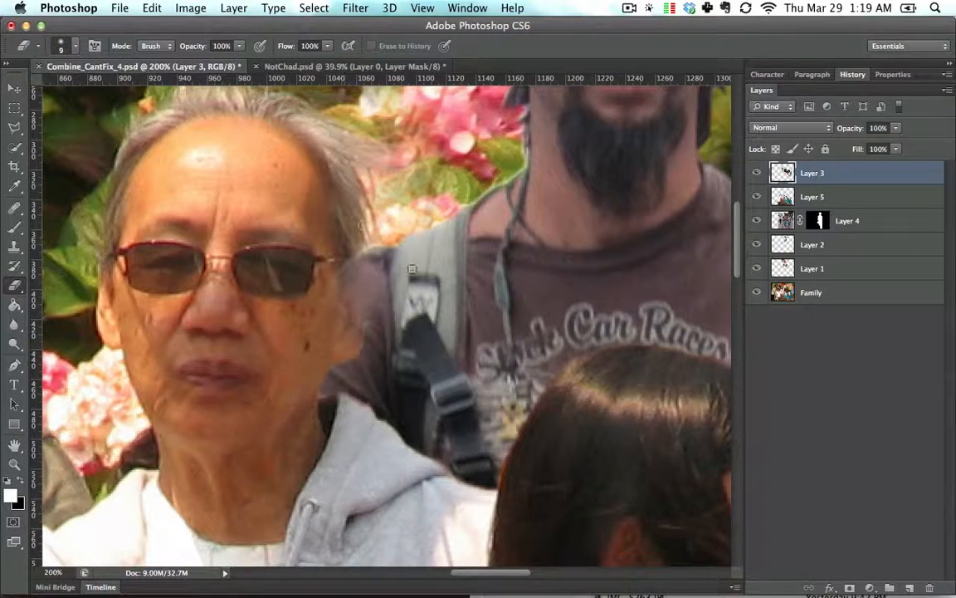
- Select the man's layer, then zoom to 300% on the grandmother's shoulder to examine the overlapping edge
left_click(13, 92)
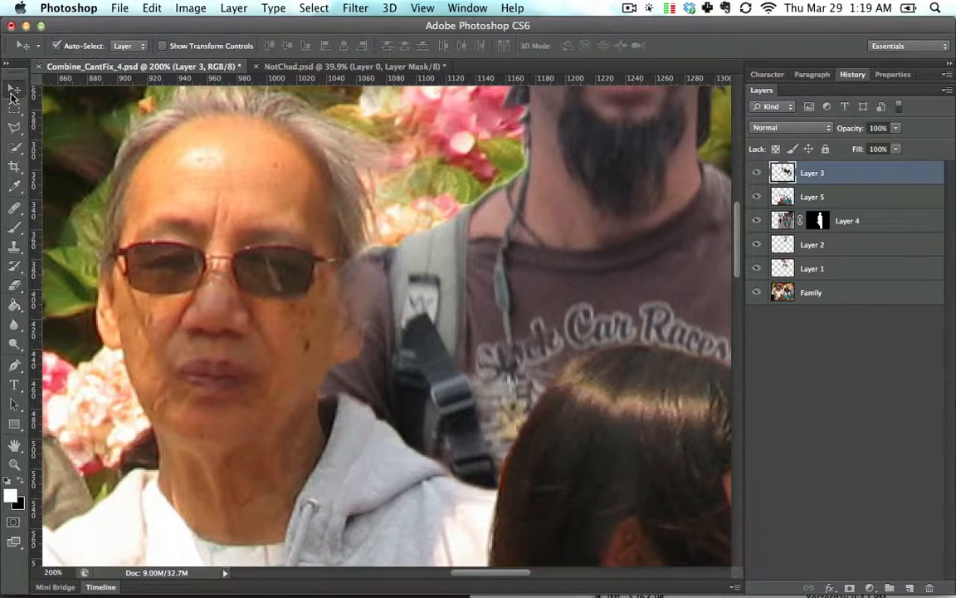
left_click_drag(462, 277, 525, 283)
key("super+0")
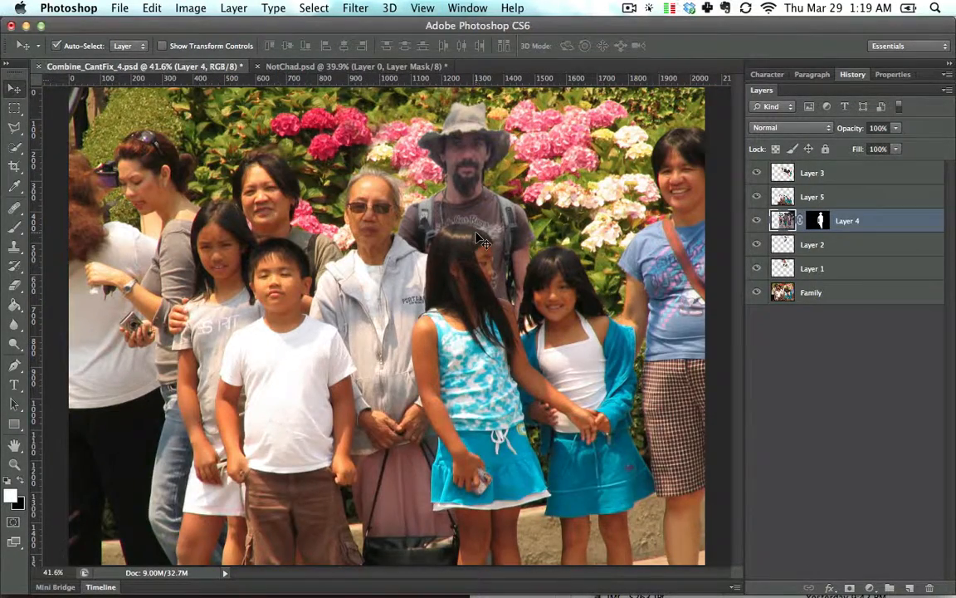
key("super+0")
key("super+equal")
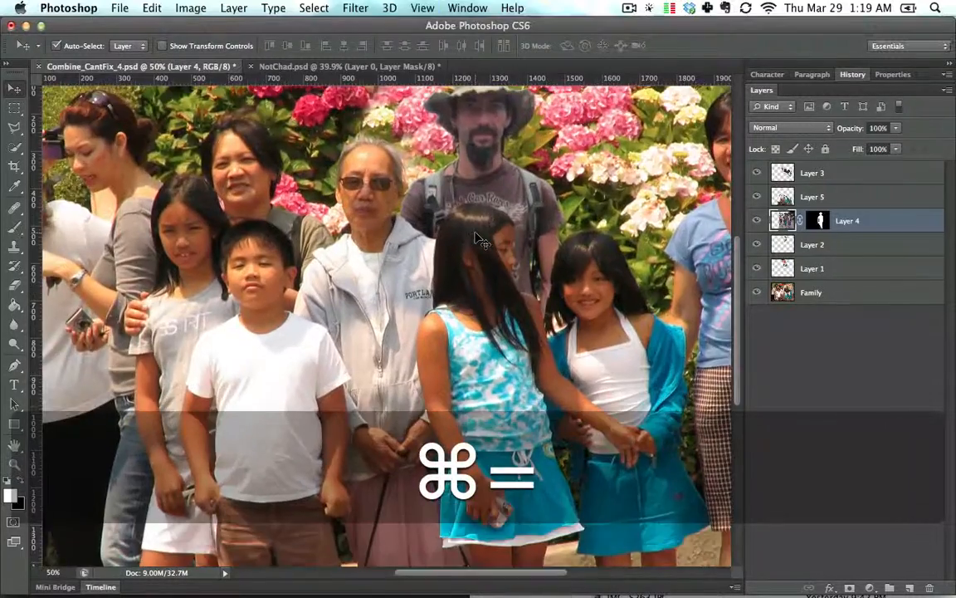
key("super+equal")
key("super+equal")
key("super+equal")
key("super+equal")
key("space")
left_click_drag(467, 224, 406, 493)
left_click_drag(379, 328, 382, 341)
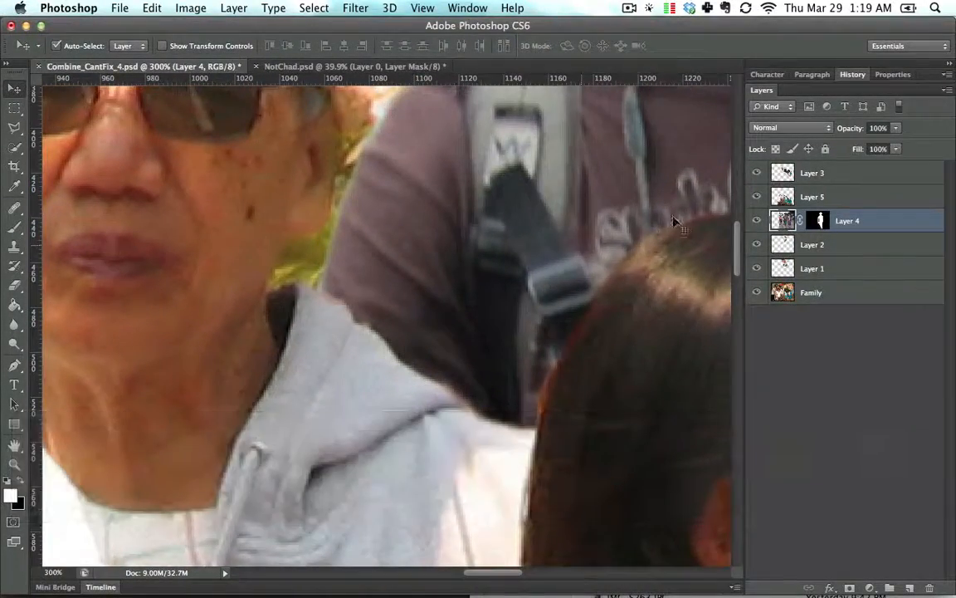
- Erase Layer 3 along the grandmother's neck and shoulder where it overlaps the man's backpack strap
left_click(757, 173)
left_click(757, 172)
left_click(812, 173)
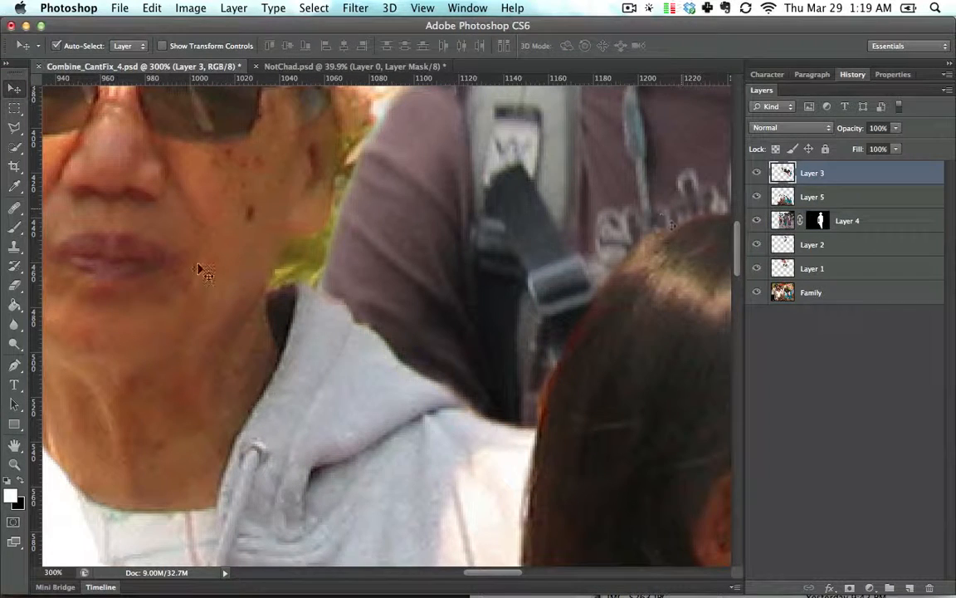
key("e")
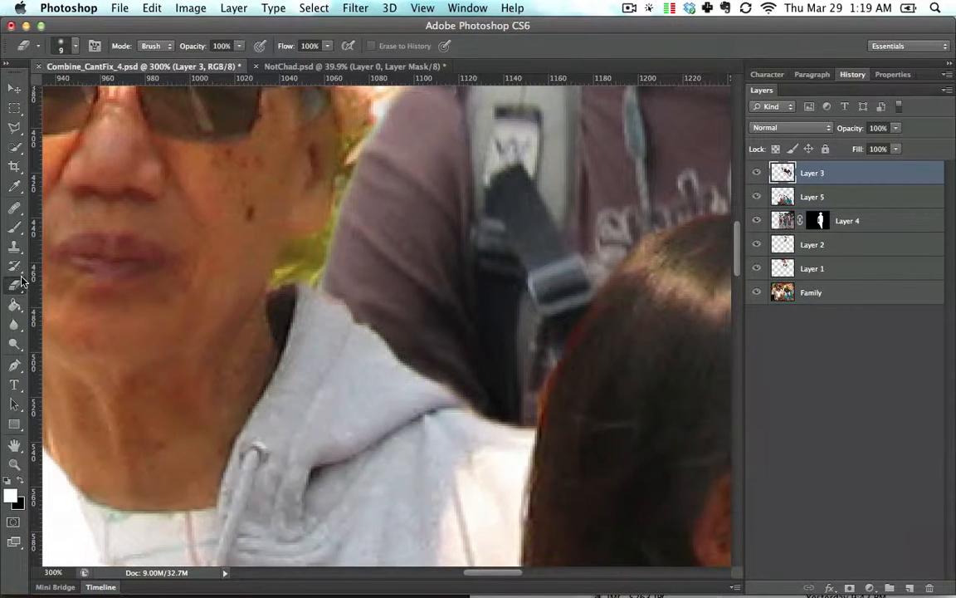
left_click_drag(390, 212, 387, 239)
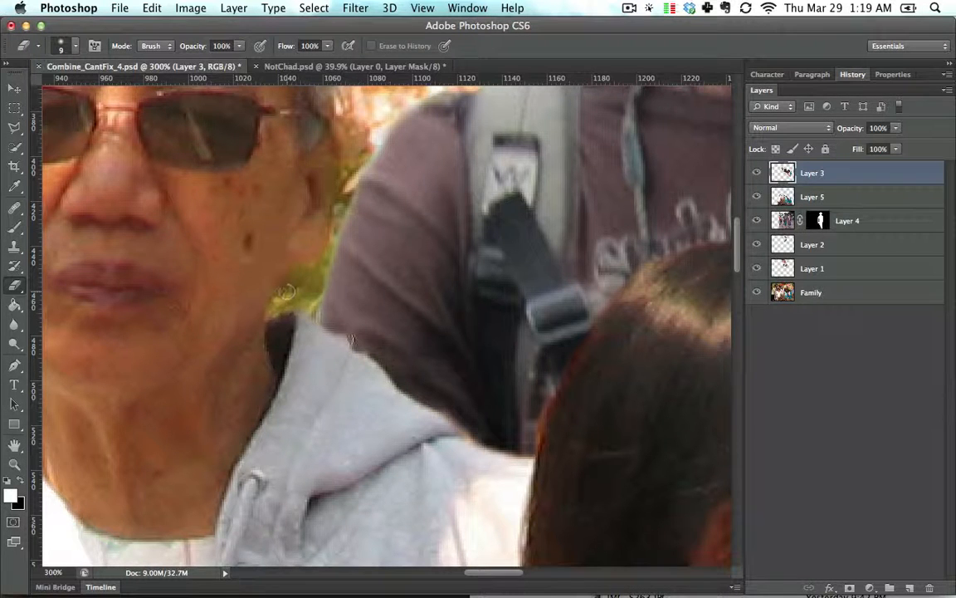
mouse_move(367, 348)
left_mouse_down()
mouse_move(457, 418)
mouse_move(525, 449)
left_mouse_up()
key("super+minus")
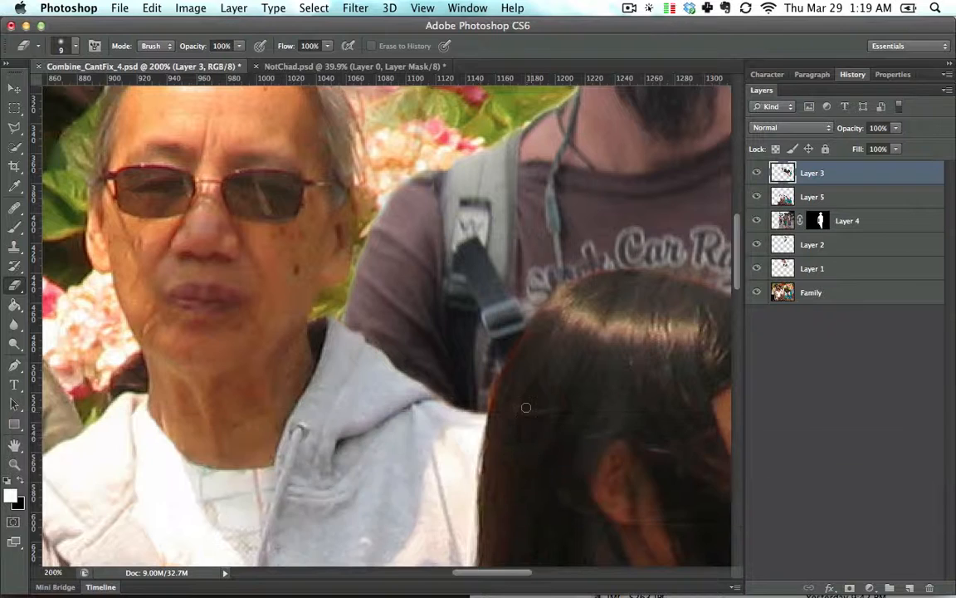
- Enlarge the Eraser to 15 px and erase Layer 3 along the girl's hair in front of the man's shirt
key("bracketright")
key("bracketright")
mouse_move(485, 403)
left_mouse_down()
mouse_move(508, 335)
mouse_move(533, 300)
mouse_move(332, 278)
left_mouse_up()
key("space")
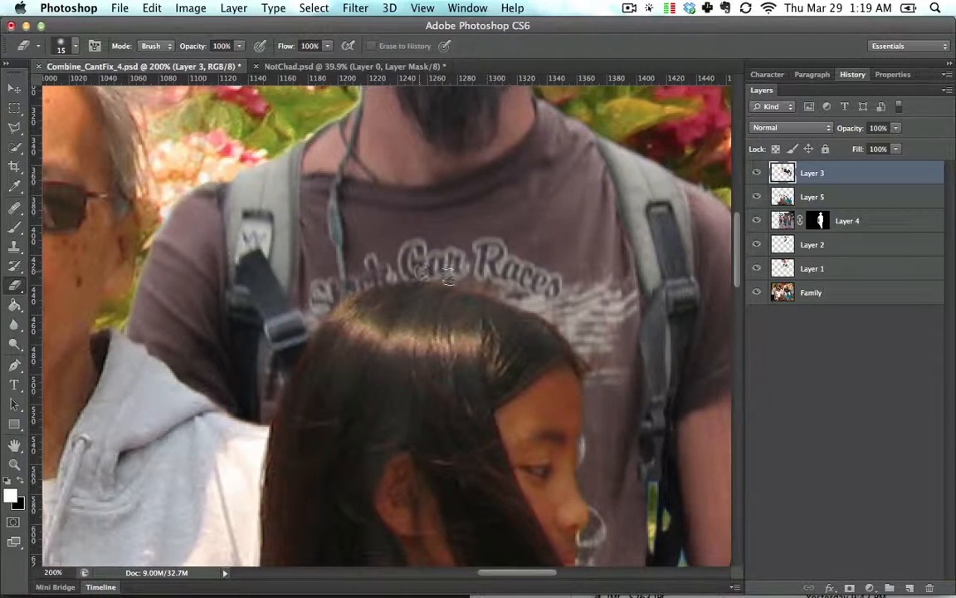
left_click_drag(473, 280, 500, 293)
left_click_drag(558, 316, 580, 337)
left_click_drag(615, 371, 465, 239)
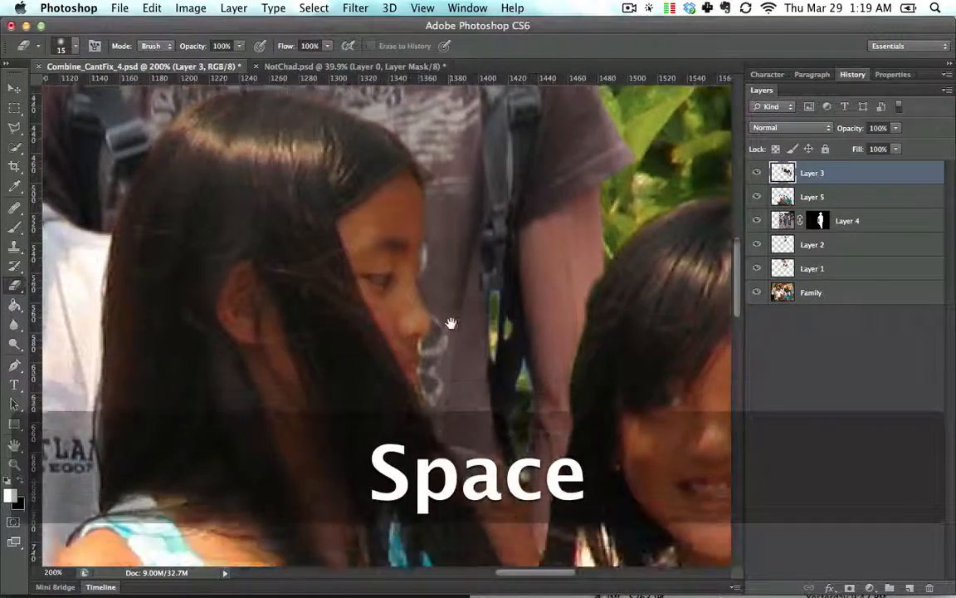
left_click_drag(451, 323, 454, 306)
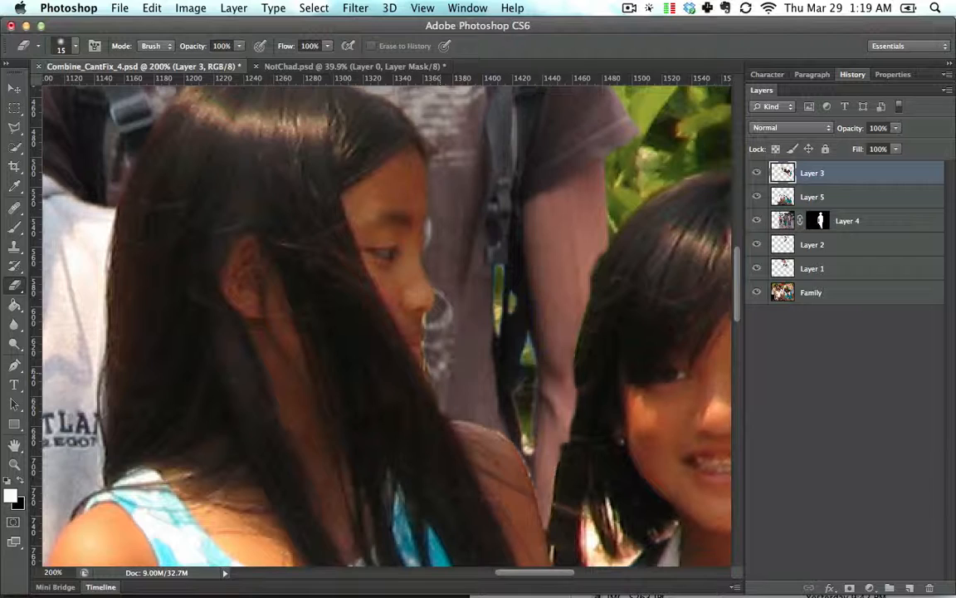
mouse_move(440, 373)
left_mouse_down()
mouse_move(439, 392)
mouse_move(434, 331)
left_mouse_up()
- Erase Layer 3 in the gap between the two girls beside the man's arm and fit the image on screen
key("space")
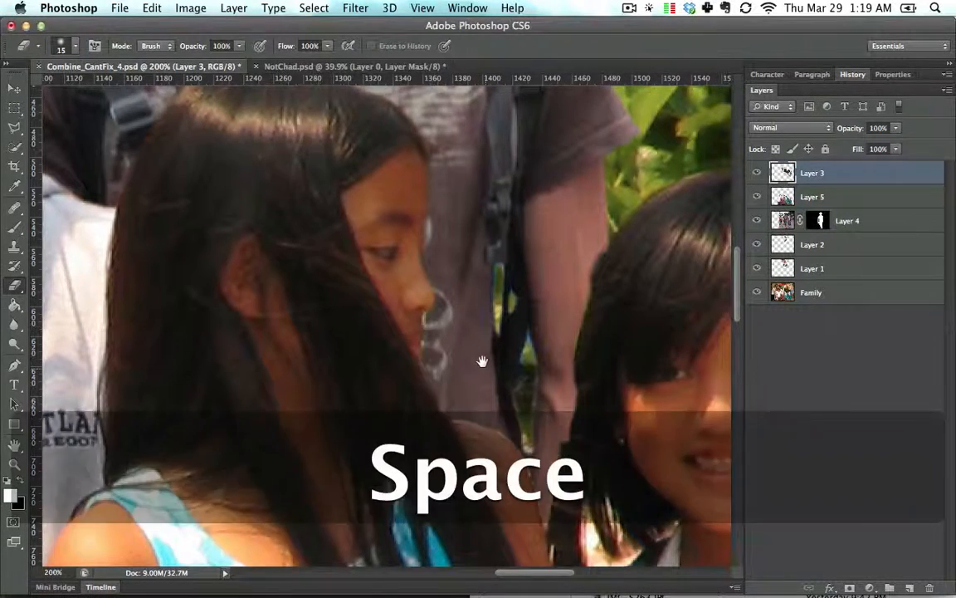
left_click_drag(482, 361, 431, 273)
mouse_move(459, 347)
left_mouse_down()
mouse_move(428, 332)
mouse_move(436, 345)
mouse_move(450, 335)
mouse_move(408, 318)
mouse_move(307, 344)
mouse_move(322, 384)
left_mouse_up()
key("space")
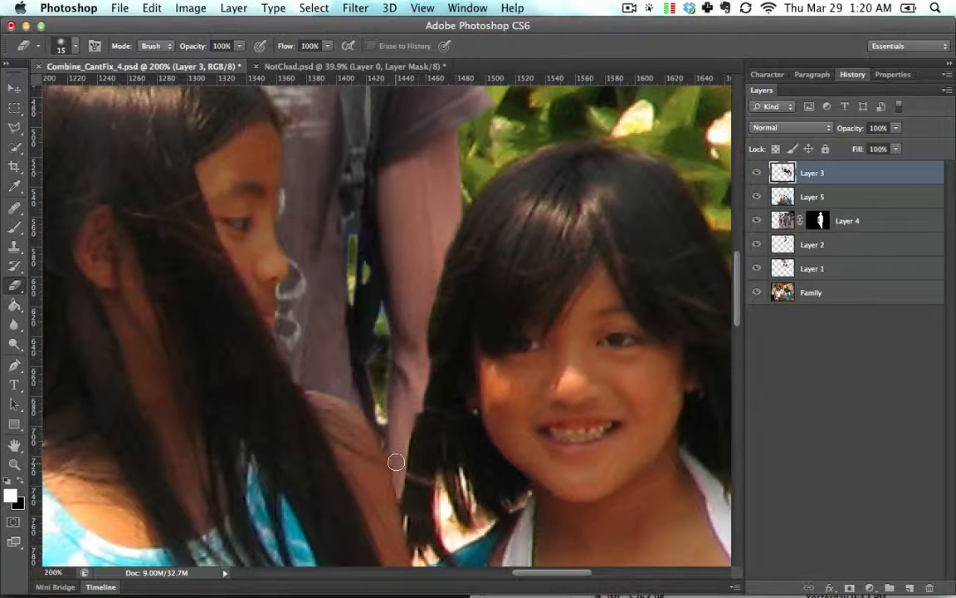
key("space")
left_click_drag(384, 393, 395, 400)
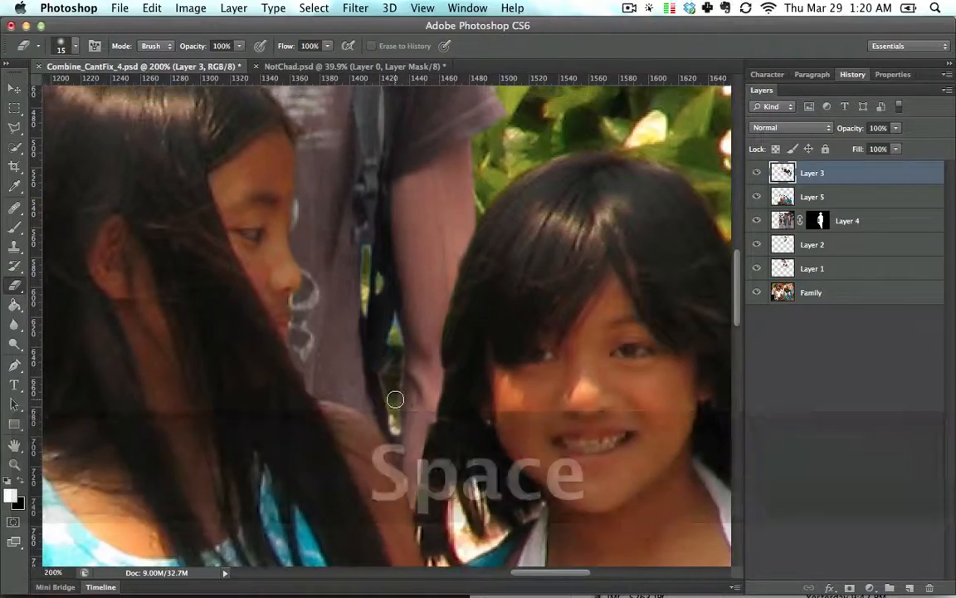
key("super+0")
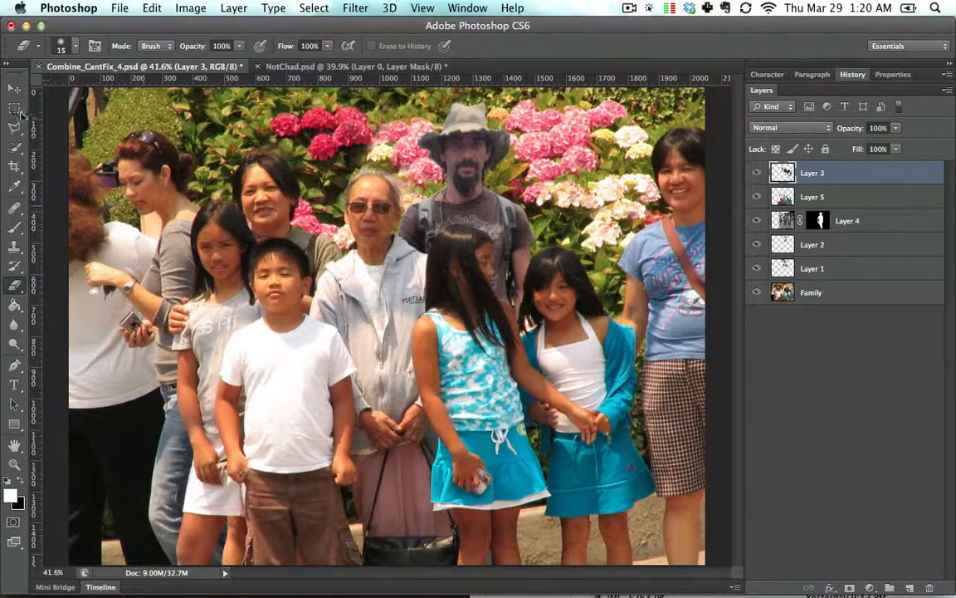
- Add a Curves adjustment layer clipped to the man's layer
left_click(14, 89)
left_click(512, 235)
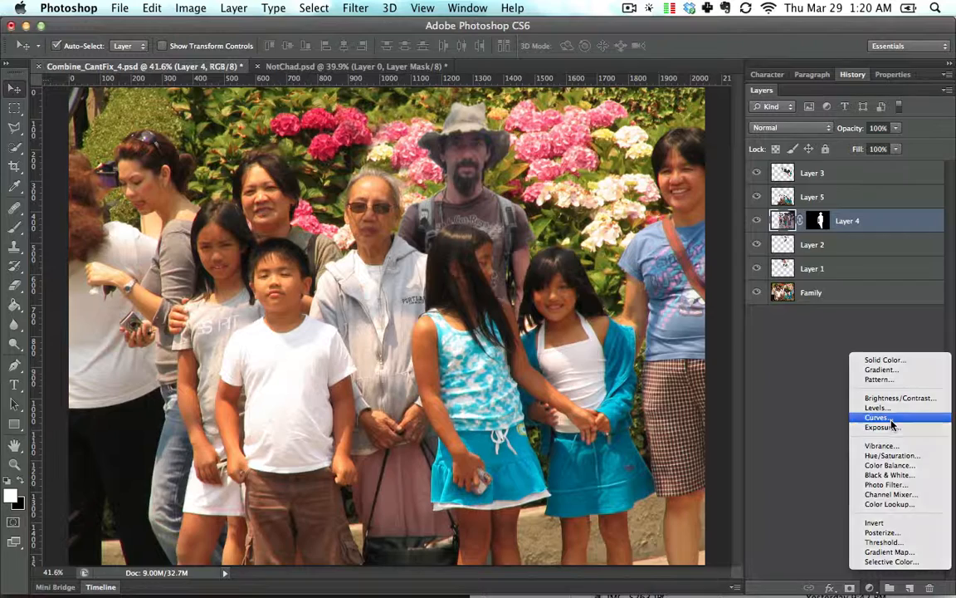
left_click(892, 425)
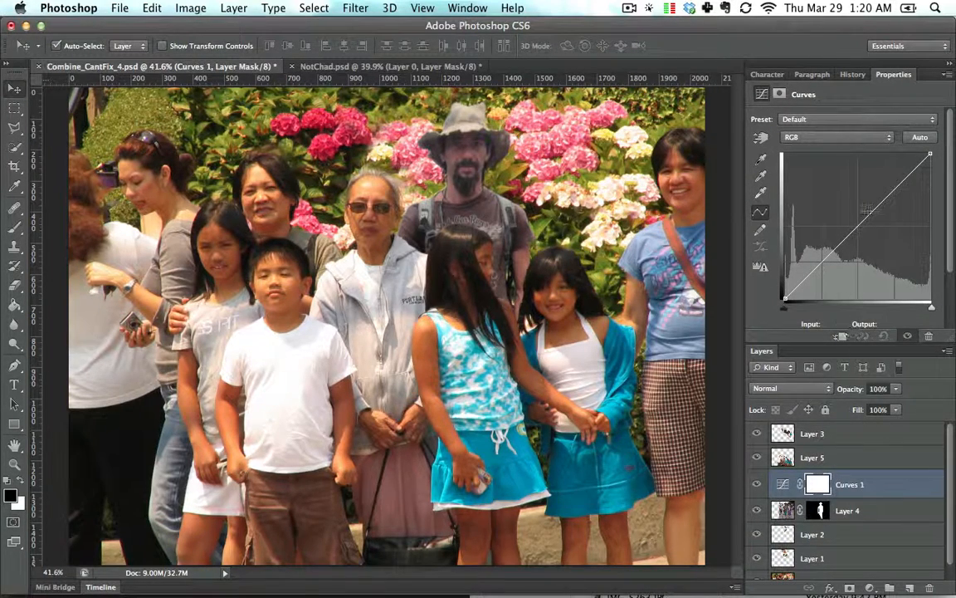
left_click_drag(870, 212, 716, 264)
left_click(842, 337)
left_click_drag(807, 304, 747, 249)
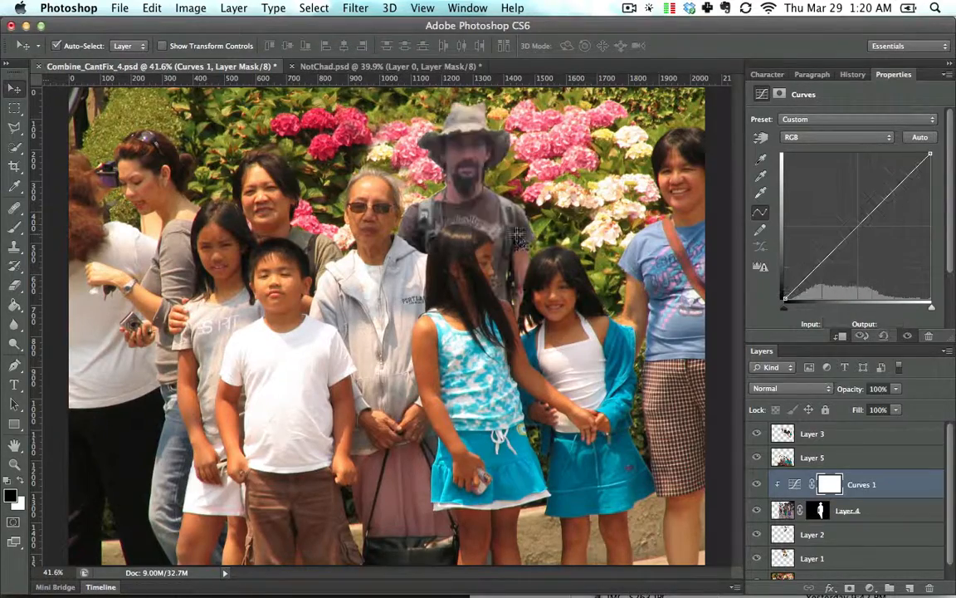
- Set the Curves white point to input 222 and the black point to input 6
key("super+equal")
key("super+equal")
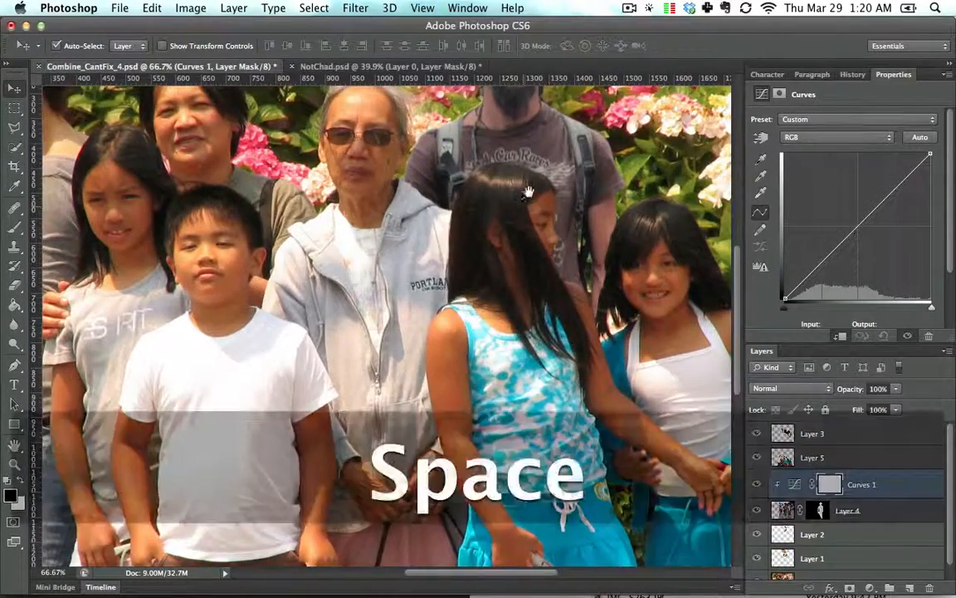
left_click_drag(523, 240, 510, 316)
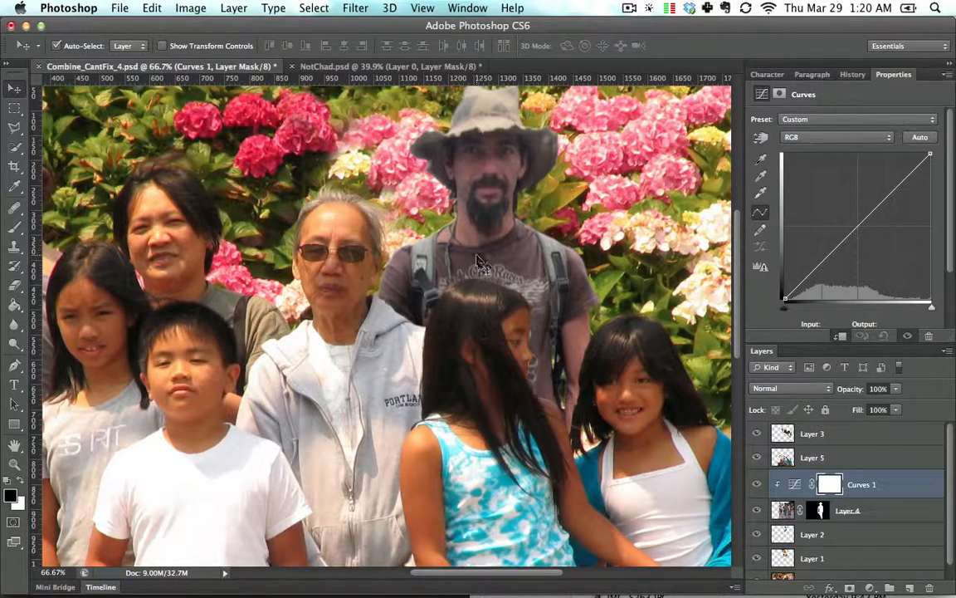
key("space")
left_click_drag(485, 296, 486, 325)
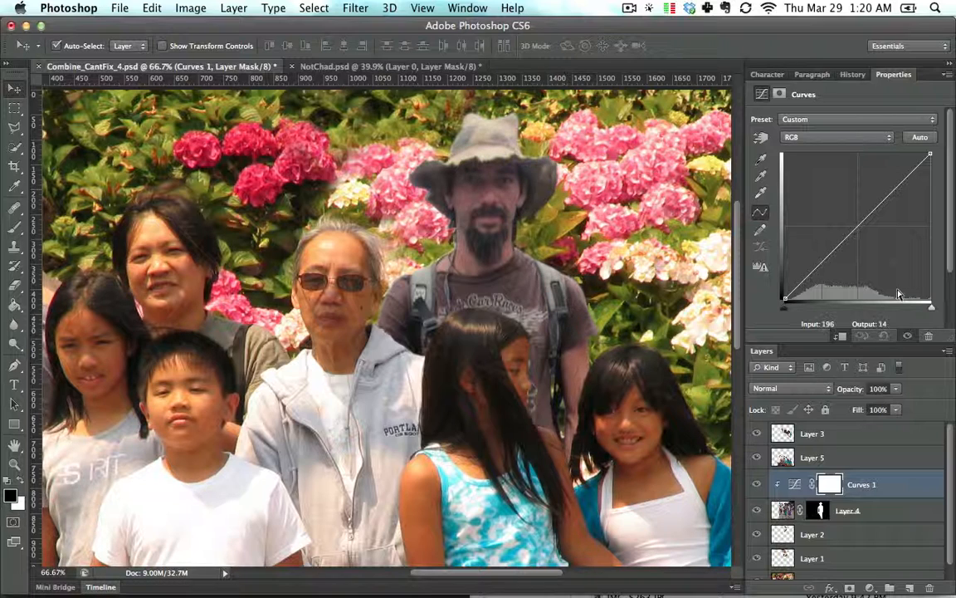
left_click_drag(930, 307, 913, 308)
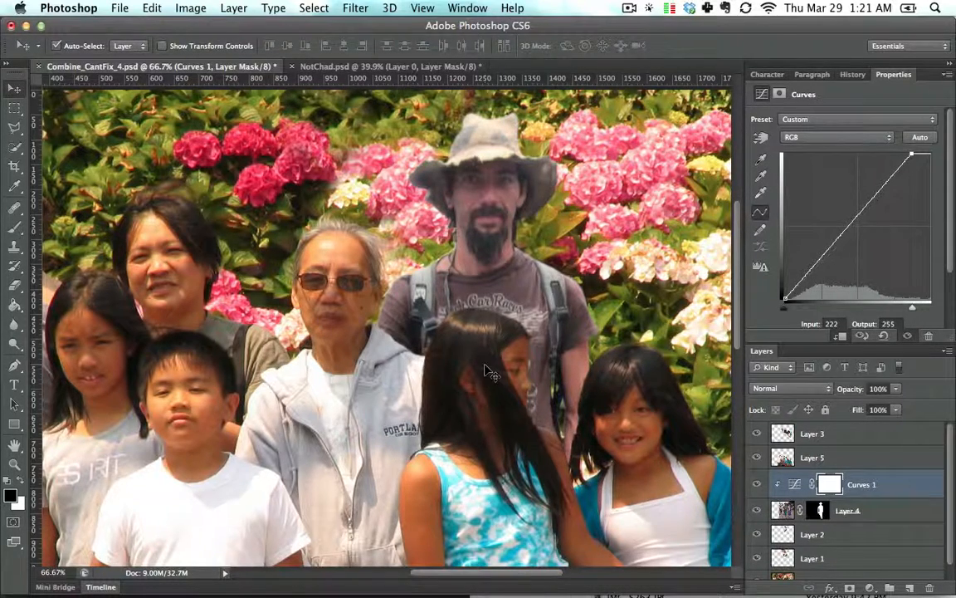
key("space")
left_click_drag(458, 405, 453, 388)
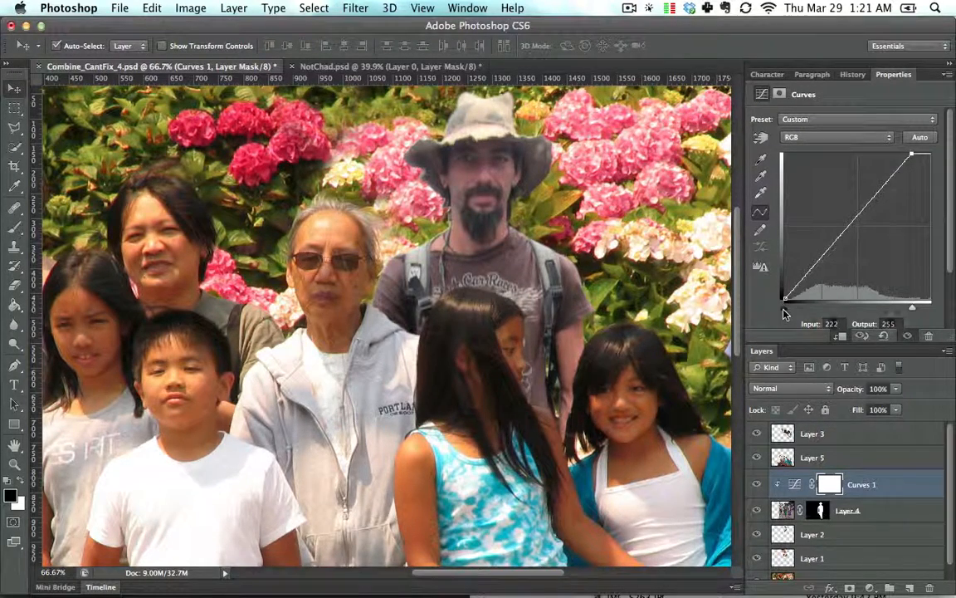
left_click_drag(783, 312, 788, 314)
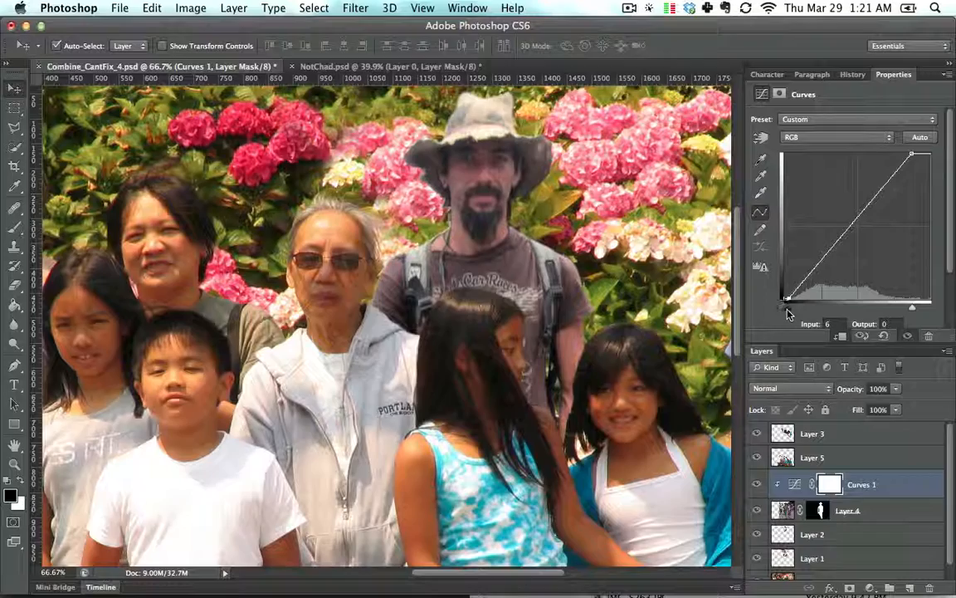
key("super+minus")
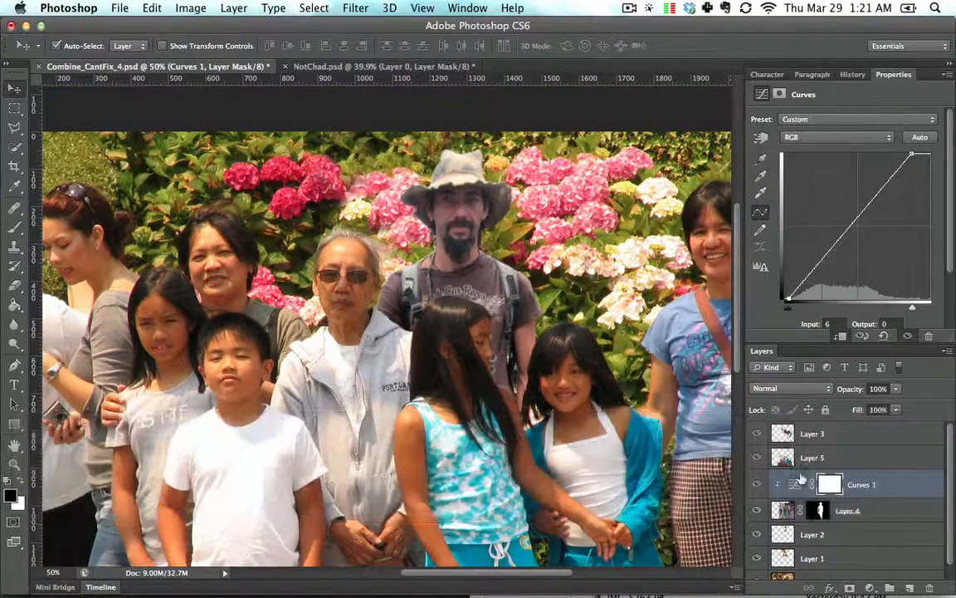
- Toggle the Curves layer on and off to compare the man's tones with the family
left_click(757, 485)
left_click(757, 485)
left_click(757, 485)
left_click(757, 484)
key("super+equal")
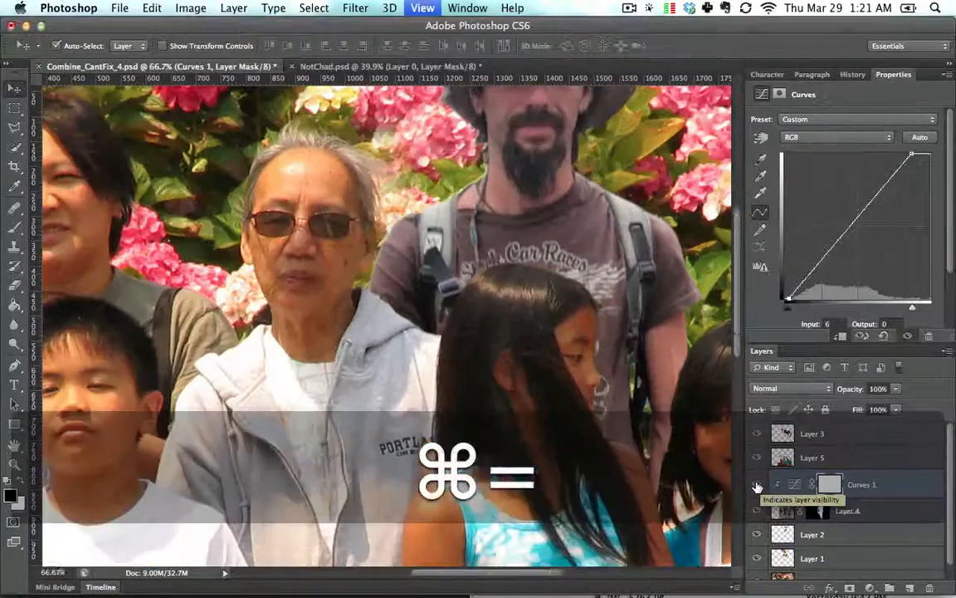
key("space")
left_click_drag(595, 277, 548, 324)
key("super+minus")
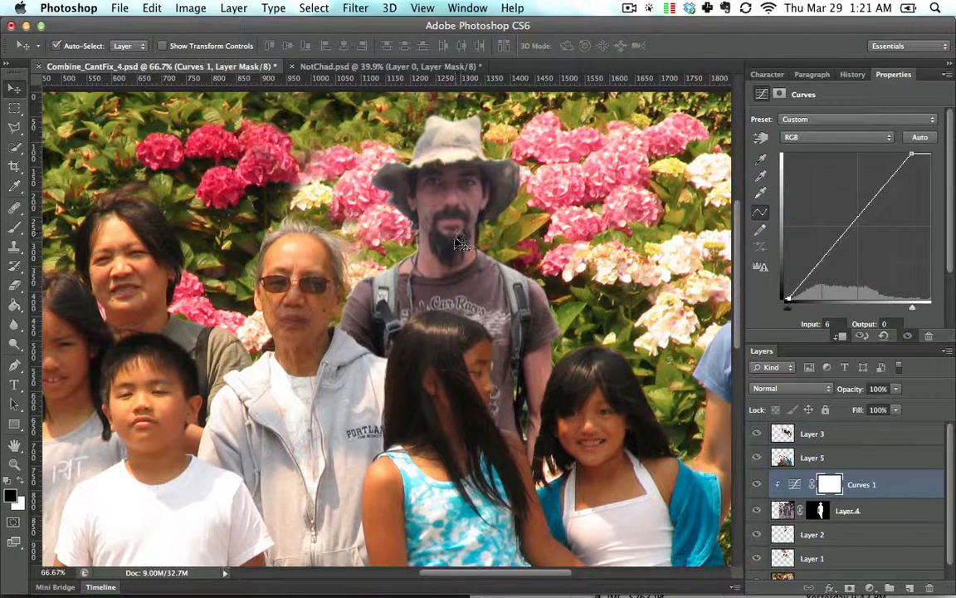
- Set the Curves gray point by sampling the man's shirt, then lower the Blue curve's midpoint to output 84
left_click(761, 179)
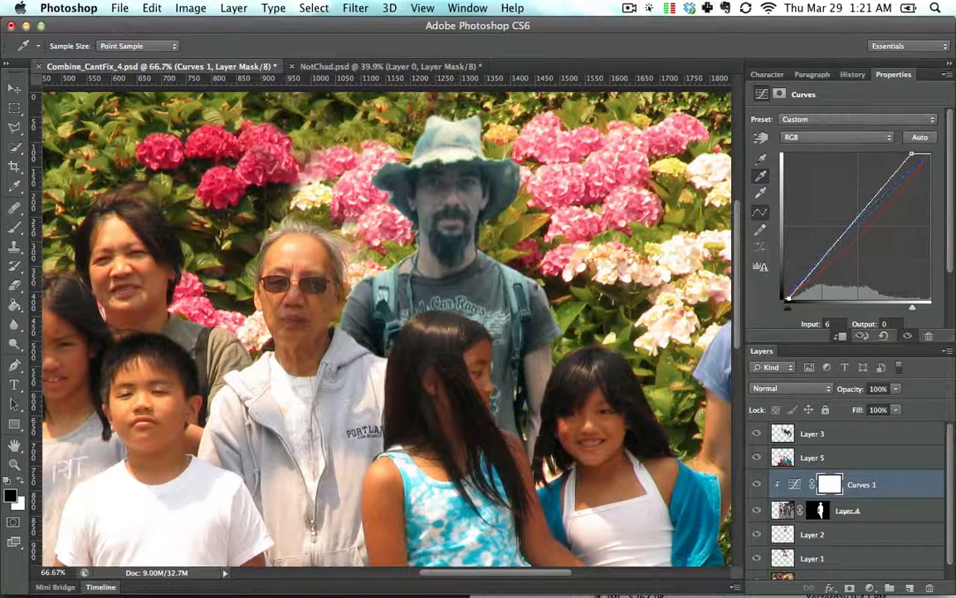
left_click(463, 251)
left_click(830, 137)
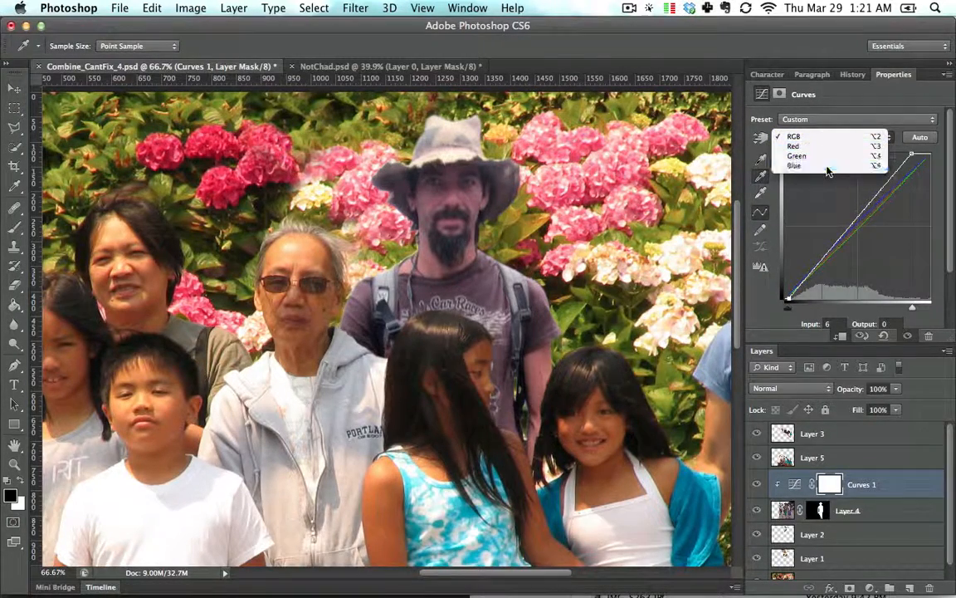
left_click(829, 166)
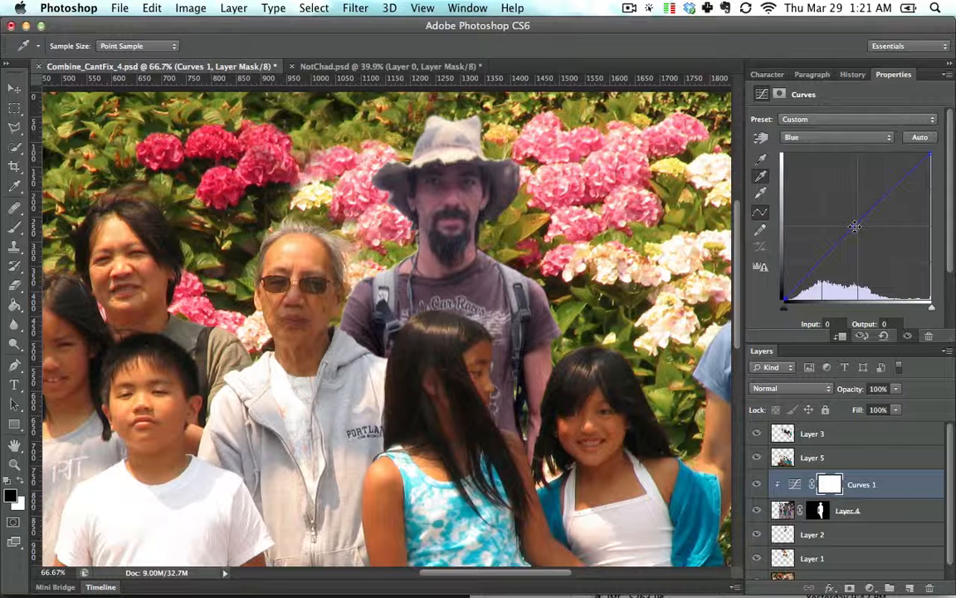
left_click_drag(854, 226, 859, 252)
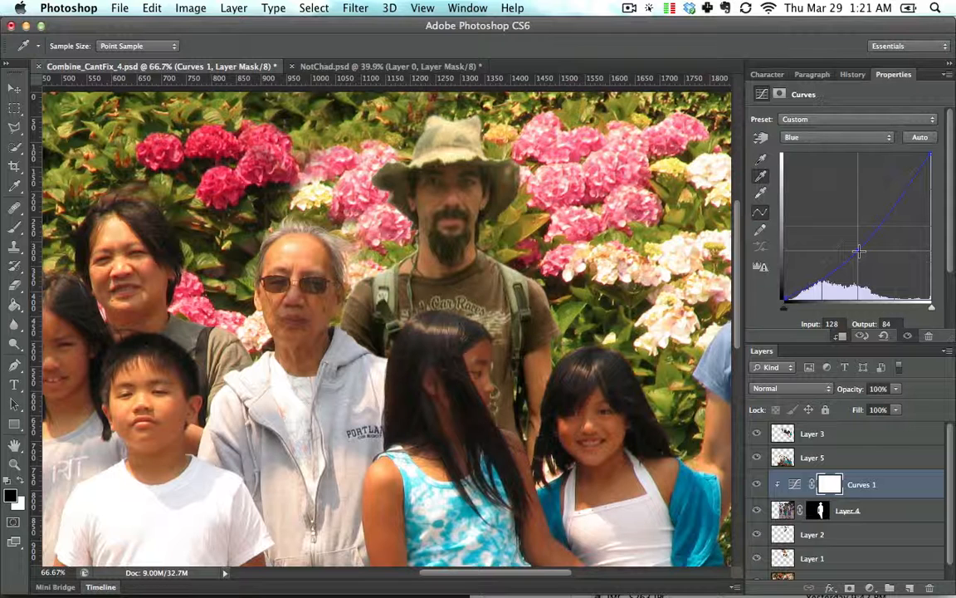
- Lower the Green curve's midpoint from input 132 to output 115
left_click(843, 137)
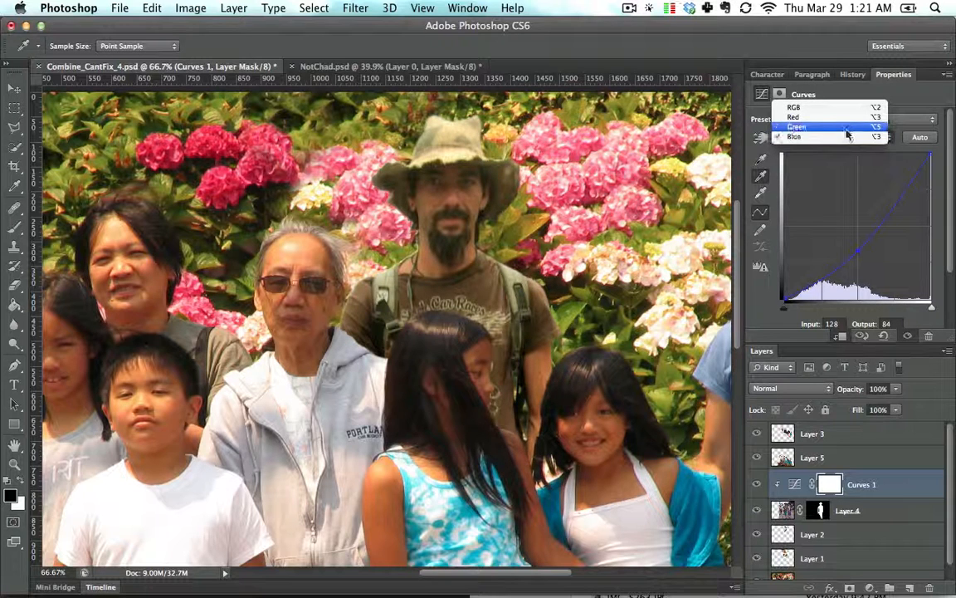
left_click(845, 127)
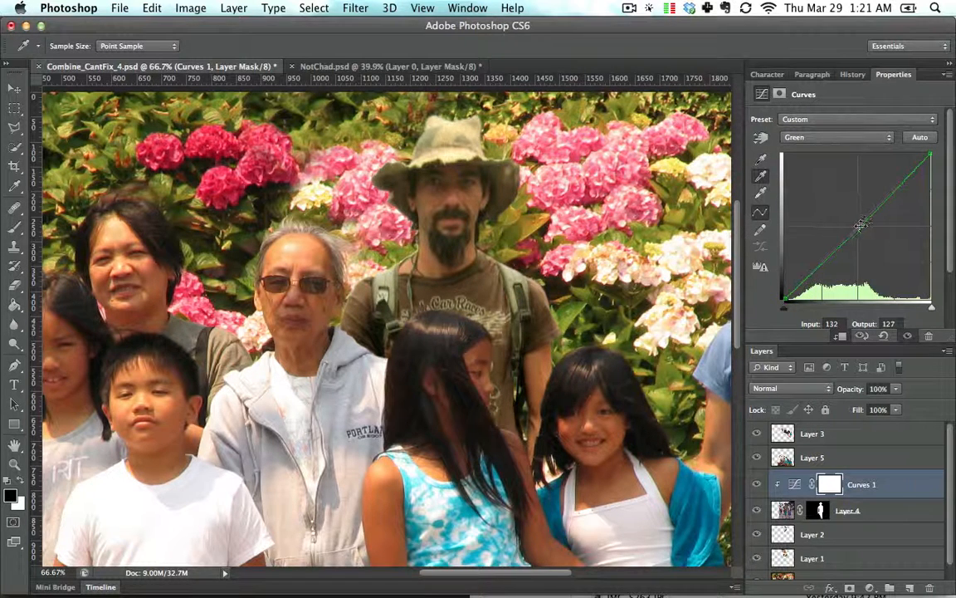
left_click_drag(861, 226, 861, 237)
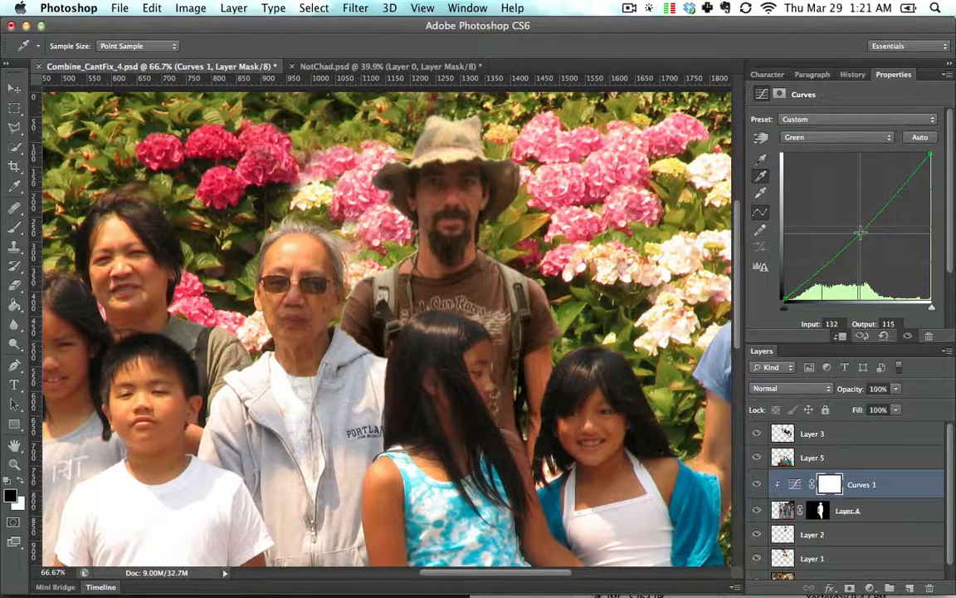
- Adjust the Red curve's midpoint at input 139 to output 131
left_click(840, 136)
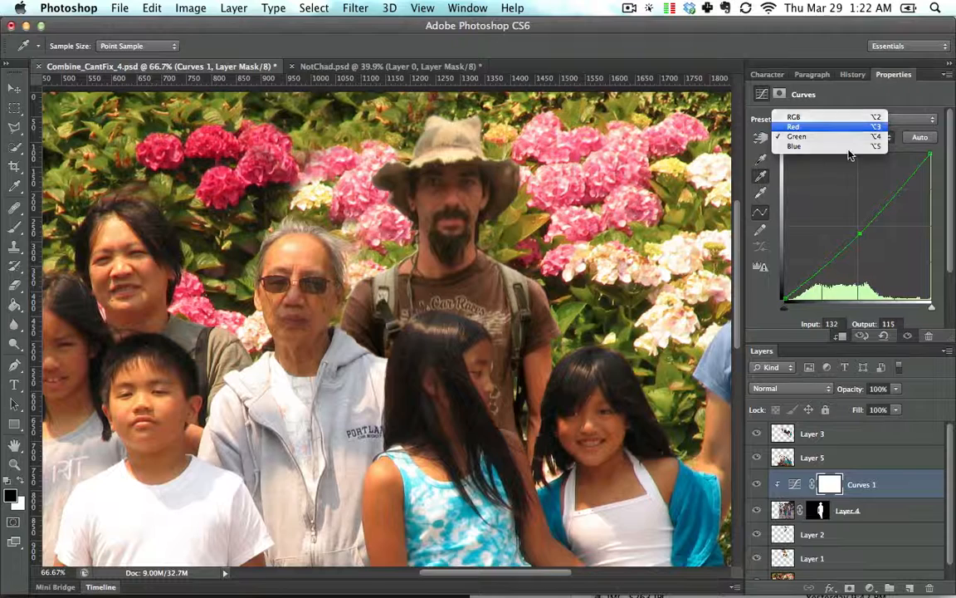
left_click(840, 126)
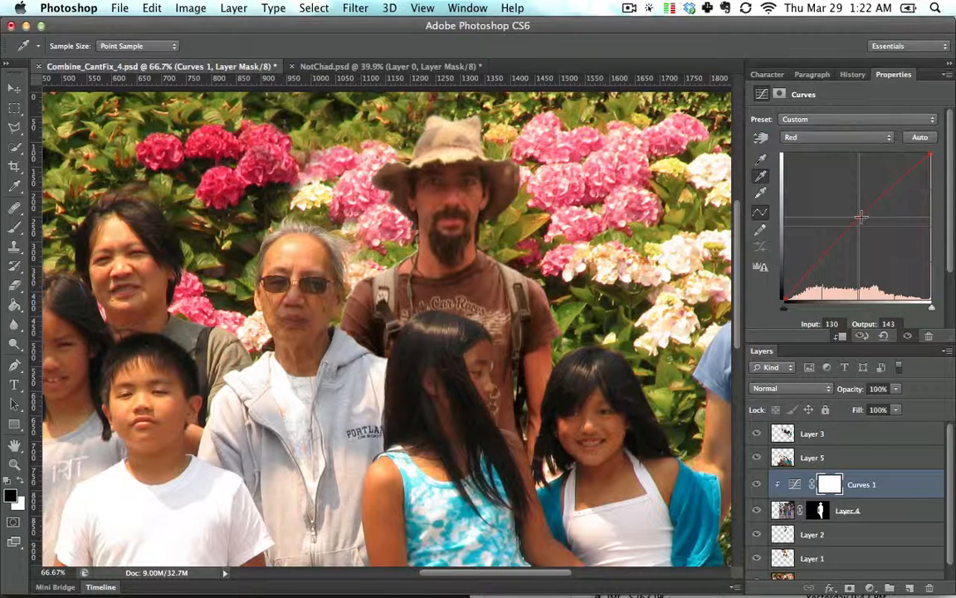
mouse_move(861, 218)
left_mouse_down()
mouse_move(863, 232)
mouse_move(866, 225)
left_mouse_up()
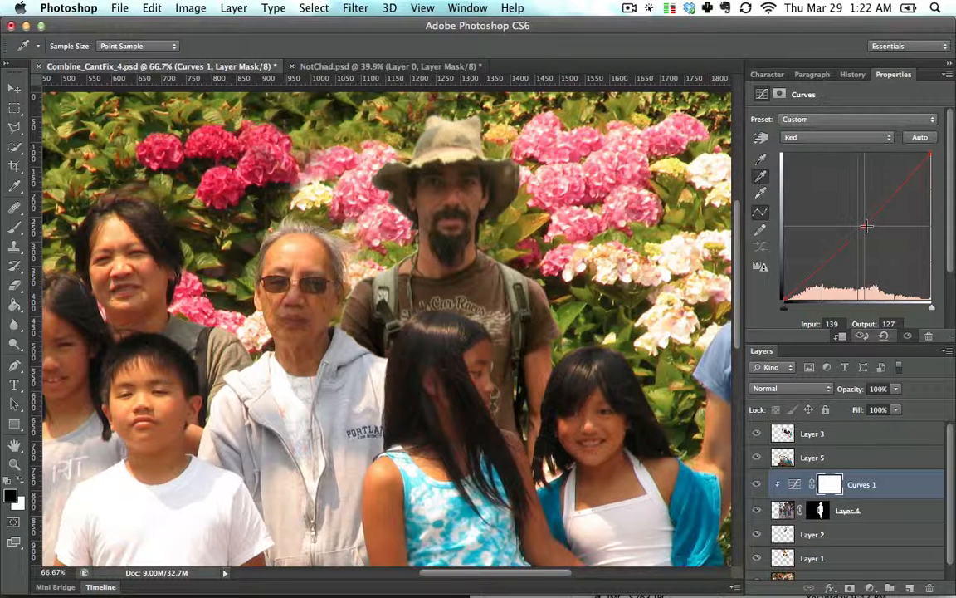
left_click(822, 137)
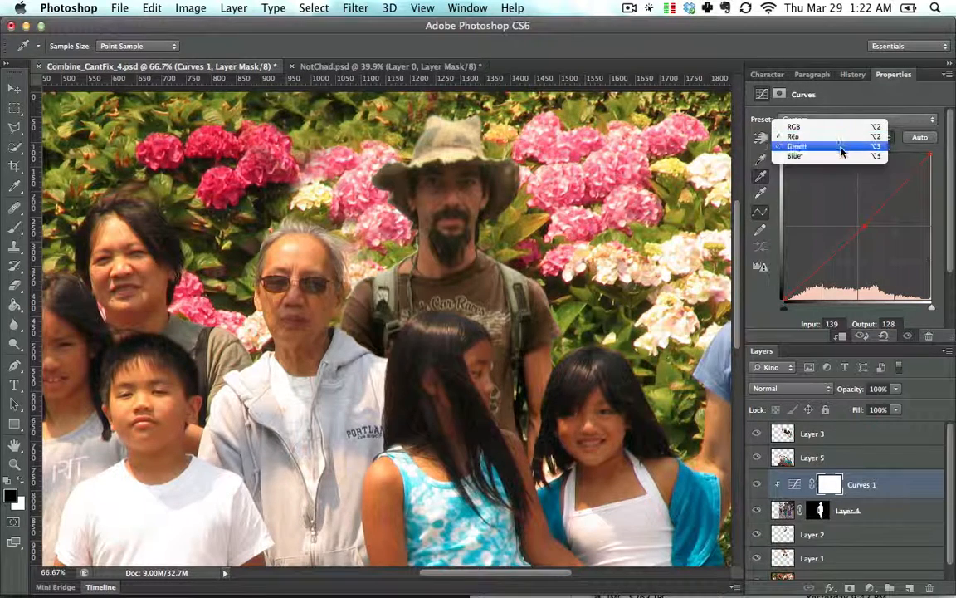
left_click(855, 173)
left_click_drag(864, 227, 865, 225)
- Toggle the Curves layer's visibility off and on to compare the corrected man with the family
left_click(863, 138)
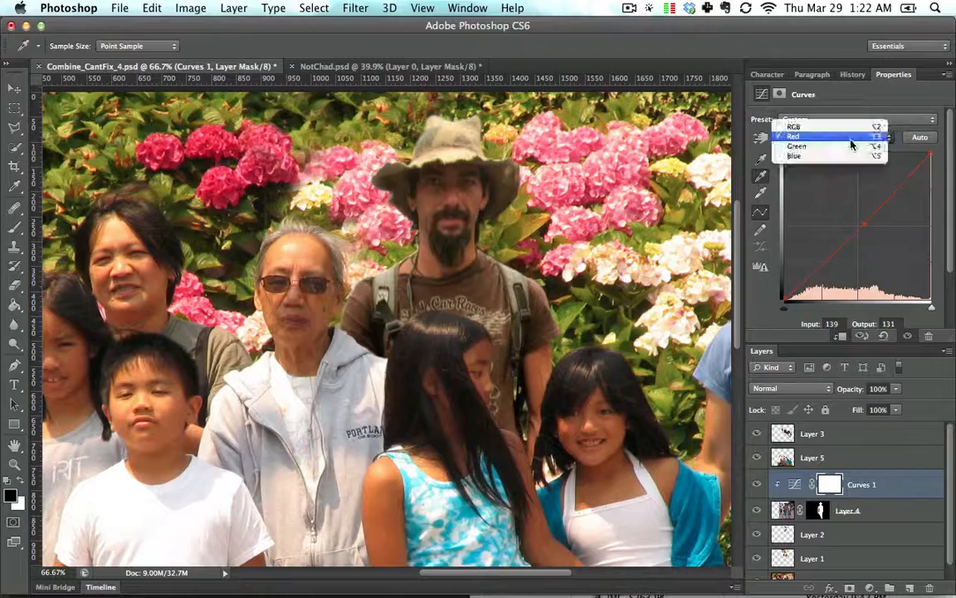
left_click(845, 147)
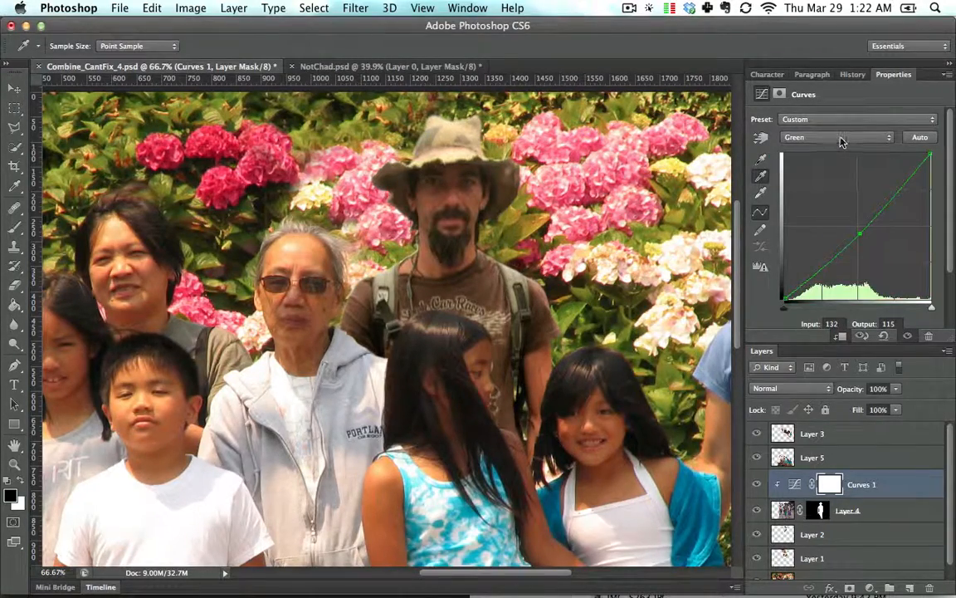
key("super+0")
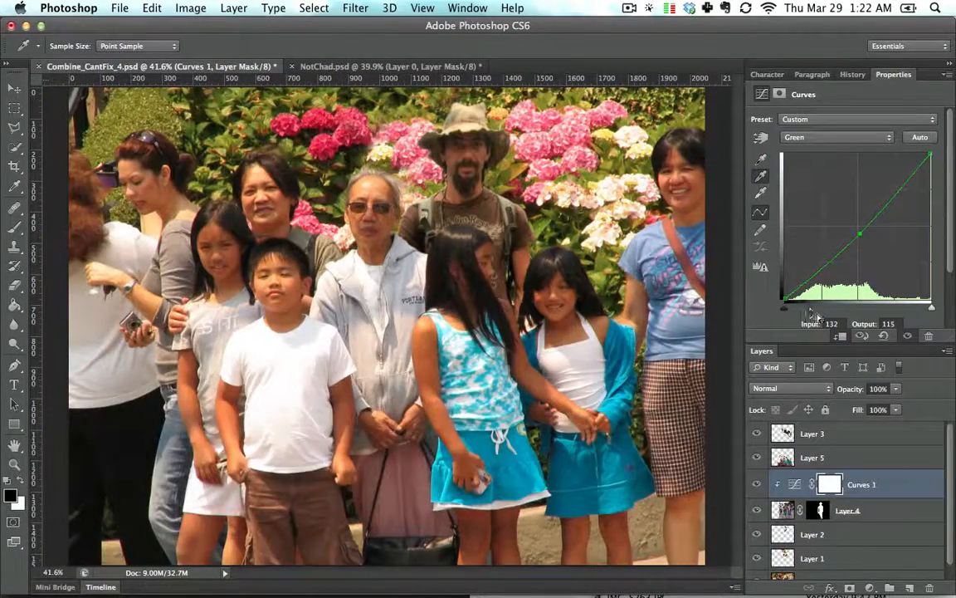
left_click(757, 484)
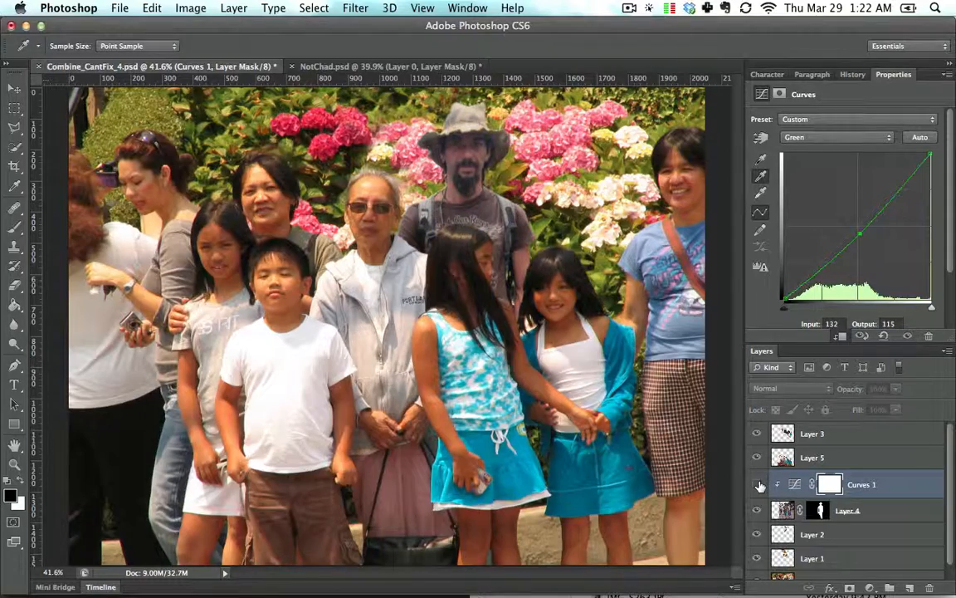
left_click(757, 484)
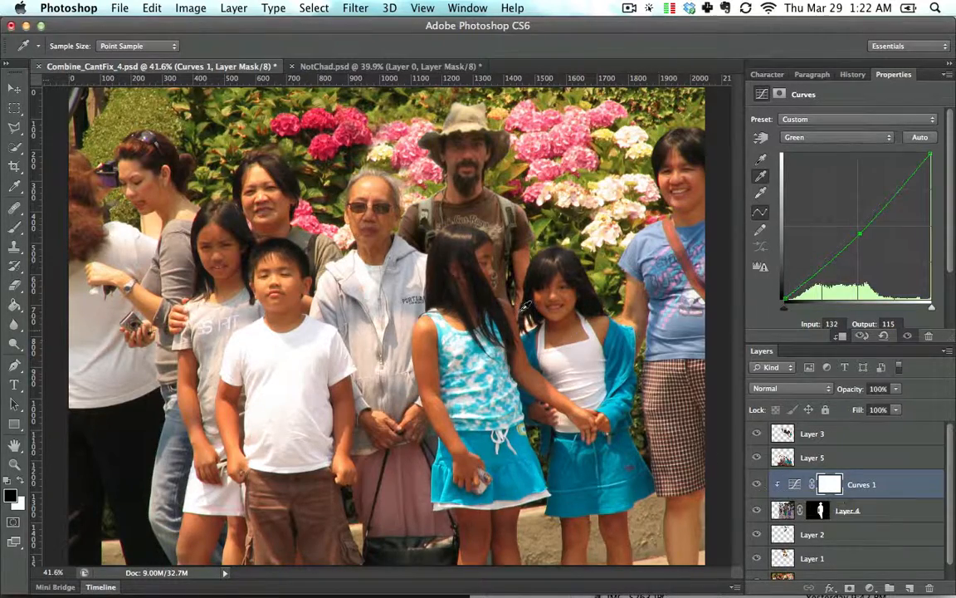
- Raise the RGB curve's midpoint to input 113, output 141 while viewing the man close up
key("super+equal")
key("super+equal")
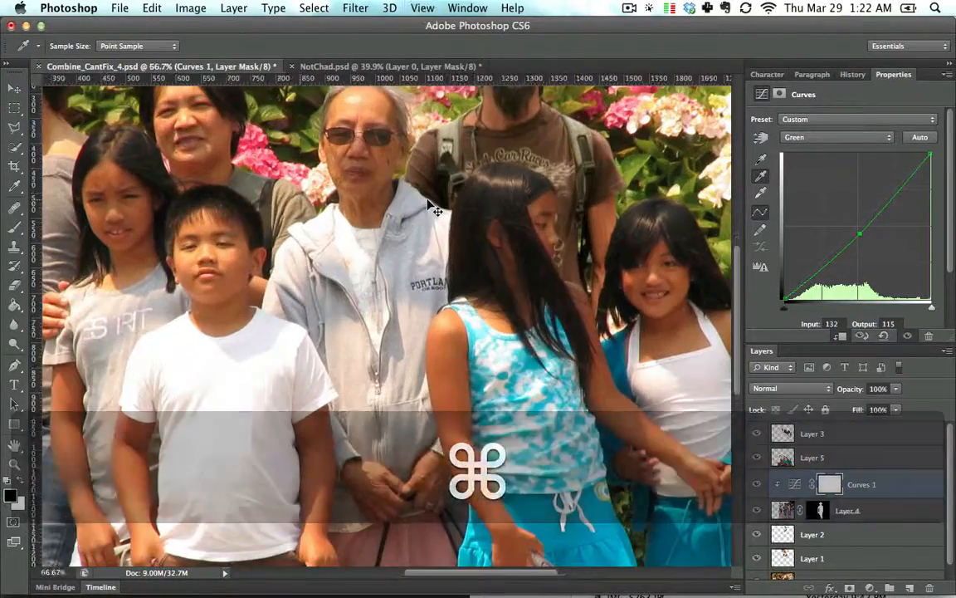
key("space")
left_click_drag(490, 188, 471, 310)
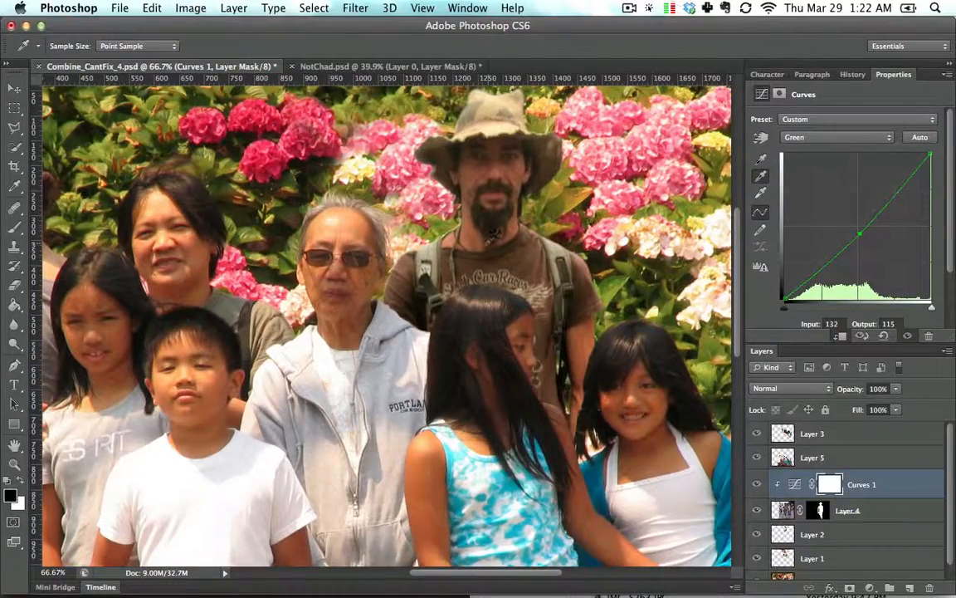
left_click(820, 137)
left_click(811, 120)
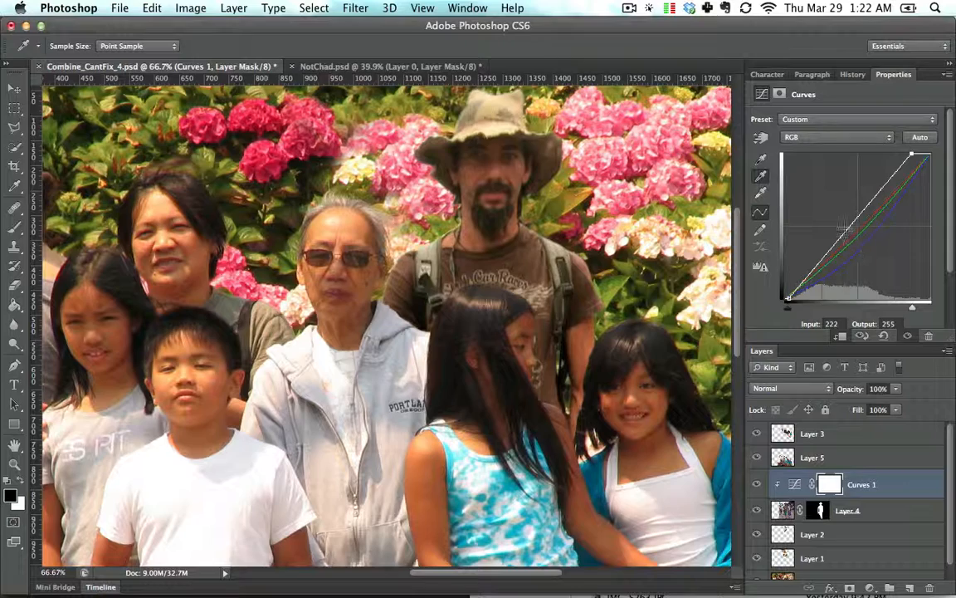
left_click_drag(843, 230, 849, 218)
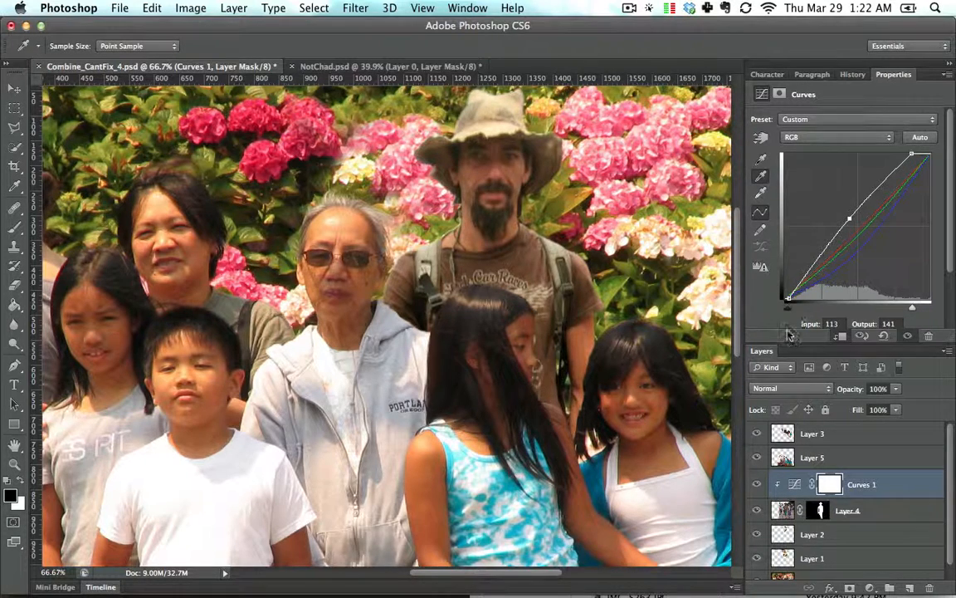
- Move the RGB black point to input 10 and nudge the Blue curve's midpoint
left_click_drag(788, 306, 790, 313)
left_click(839, 137)
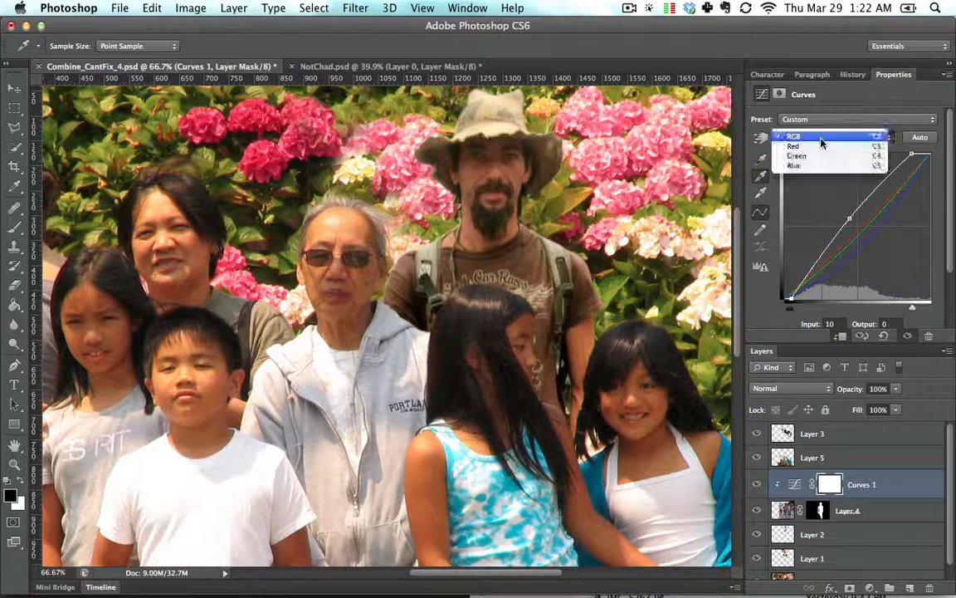
left_click(830, 167)
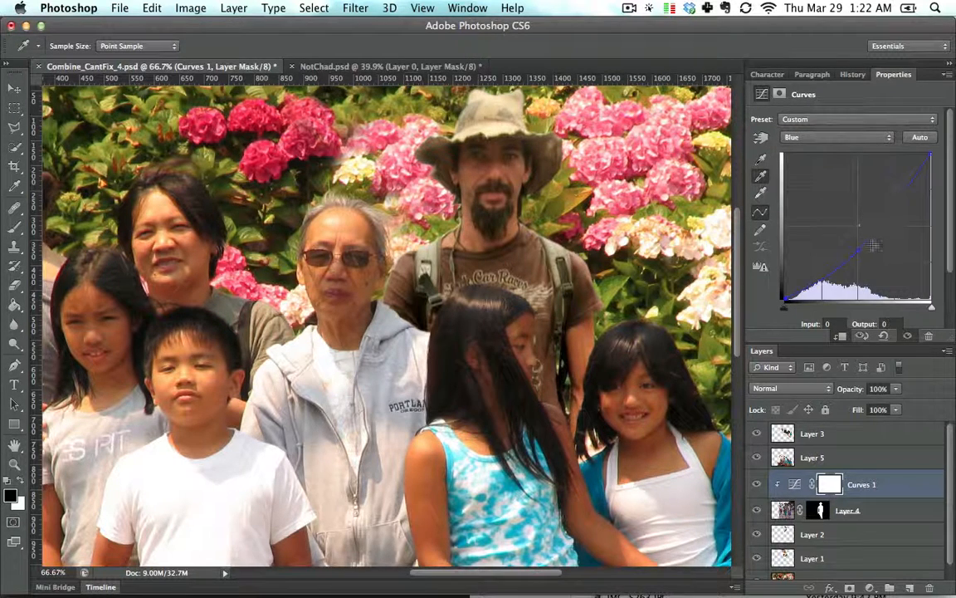
left_click_drag(860, 249, 859, 250)
key("super+0")
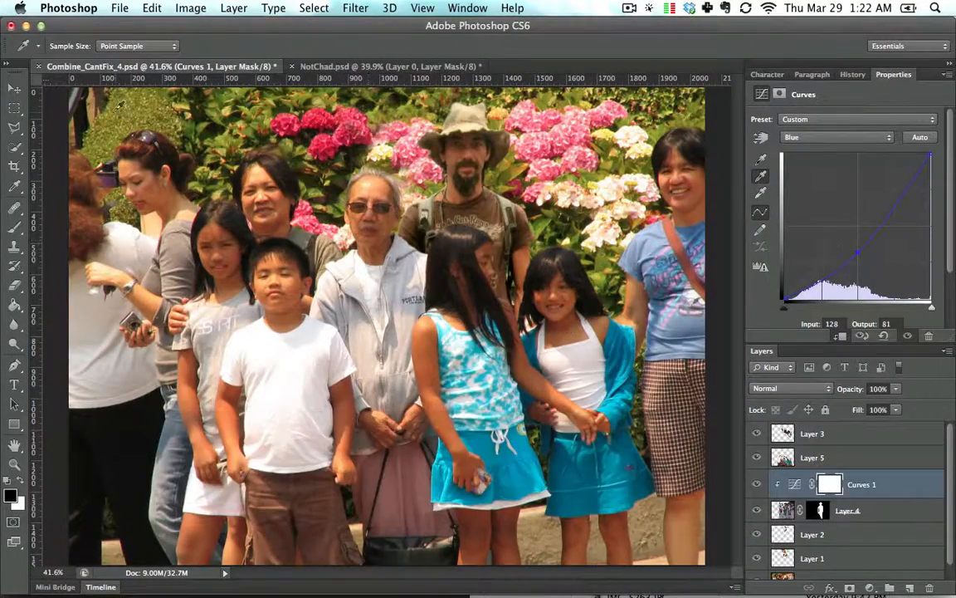
left_click(14, 88)
left_click(469, 178)
left_click_drag(467, 178, 467, 185)
key("super+z")
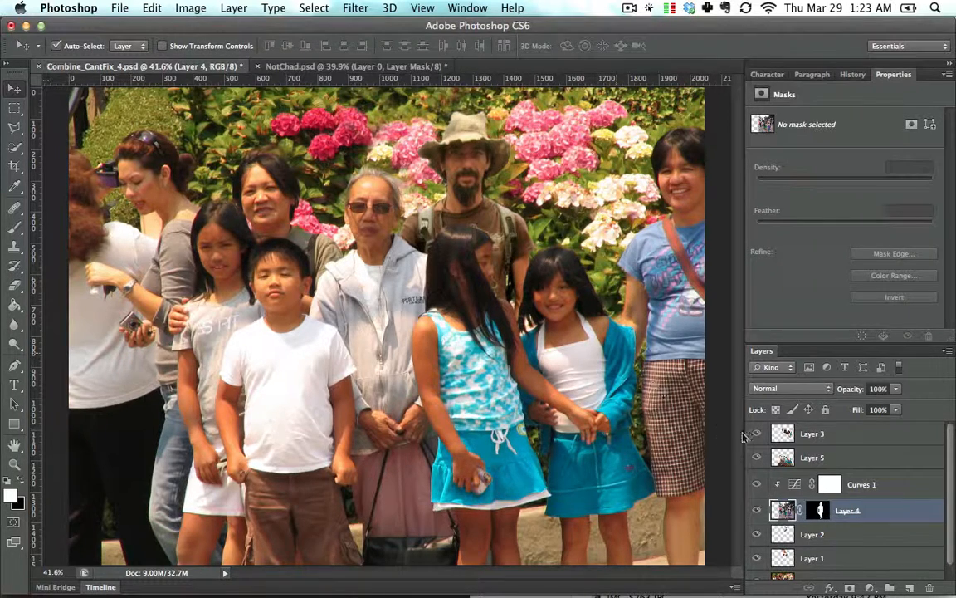
- Delete the Curves 1 adjustment layer above the man's layer
left_click(795, 484)
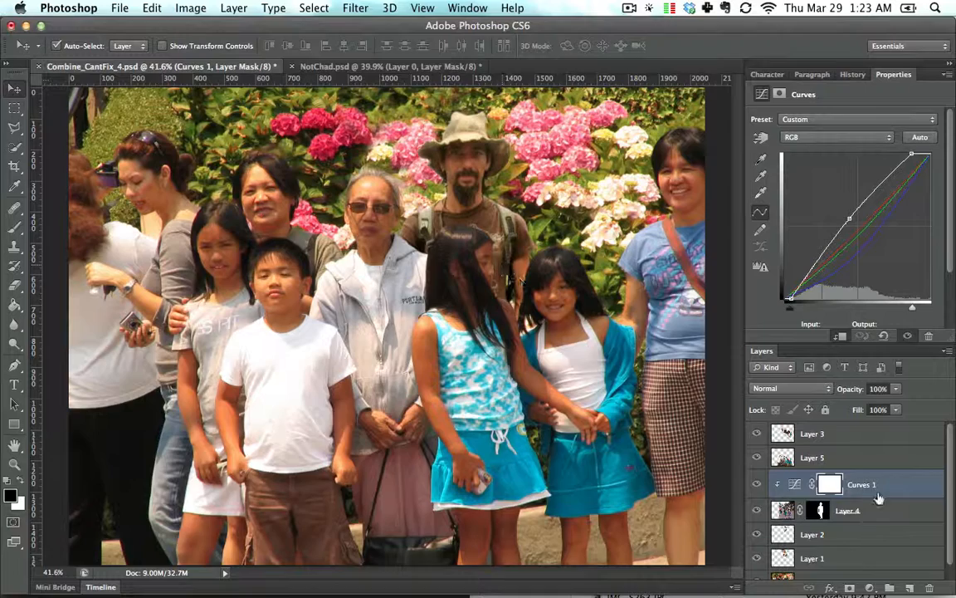
left_click_drag(917, 488, 929, 585)
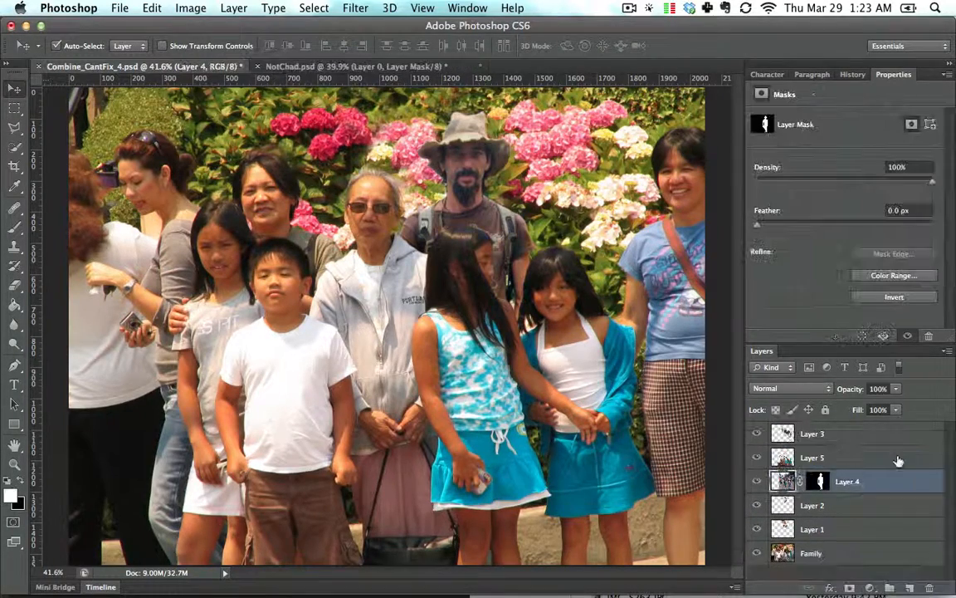
- Add a new Curves adjustment layer clipped to the man's Layer 4
left_click(869, 588)
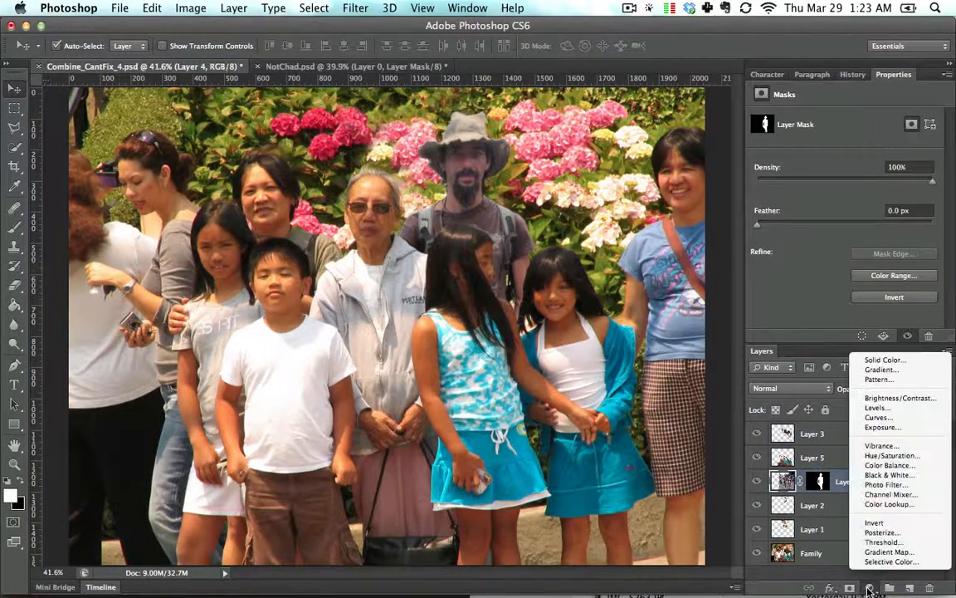
left_click(878, 416)
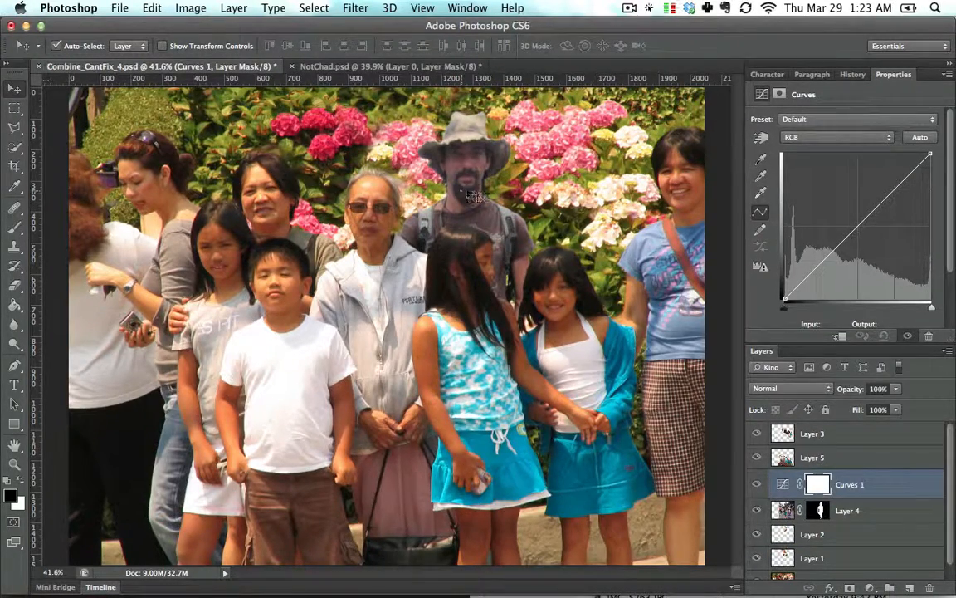
left_click(841, 336)
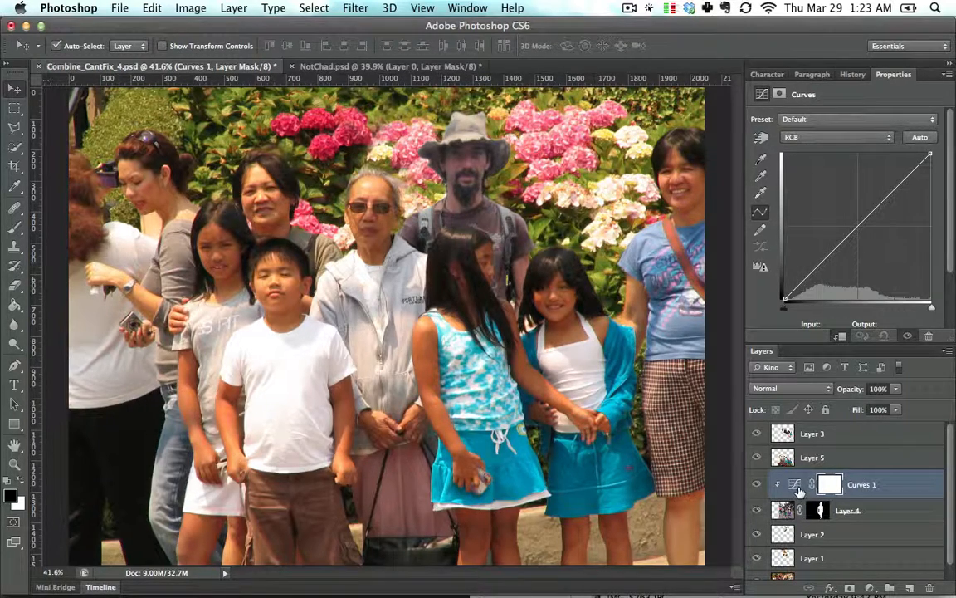
- Set the new Curves black point to input 8 and the white point to input 223
key("super+equal")
key("super+equal")
key("super+equal")
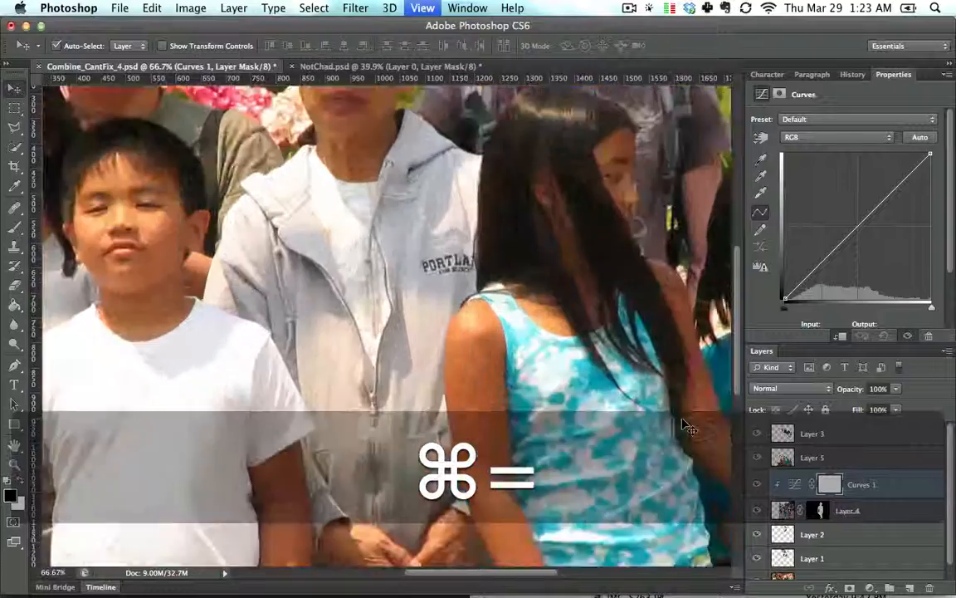
key("space")
left_click_drag(586, 240, 550, 467)
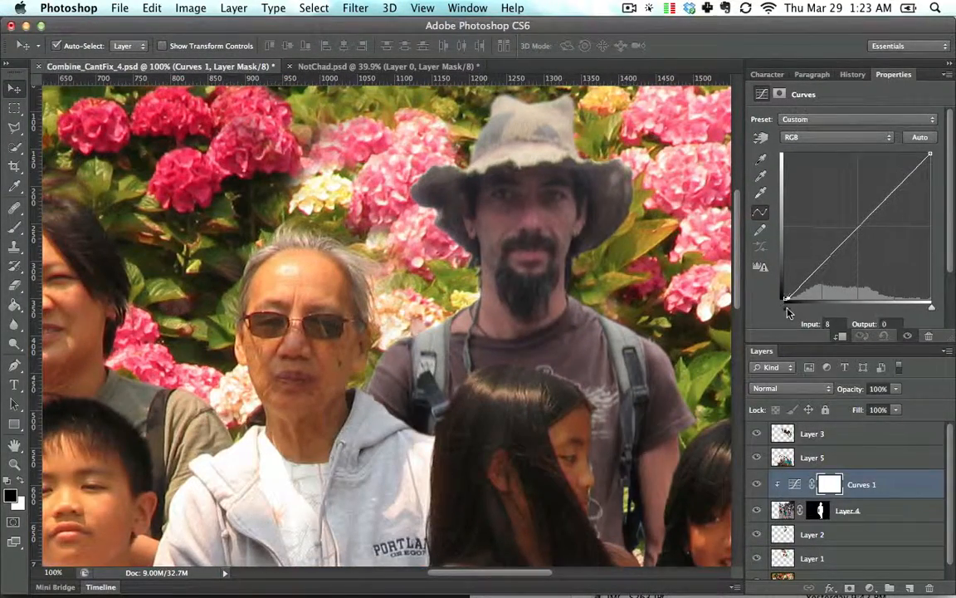
left_click_drag(786, 310, 790, 309)
key("super+minus")
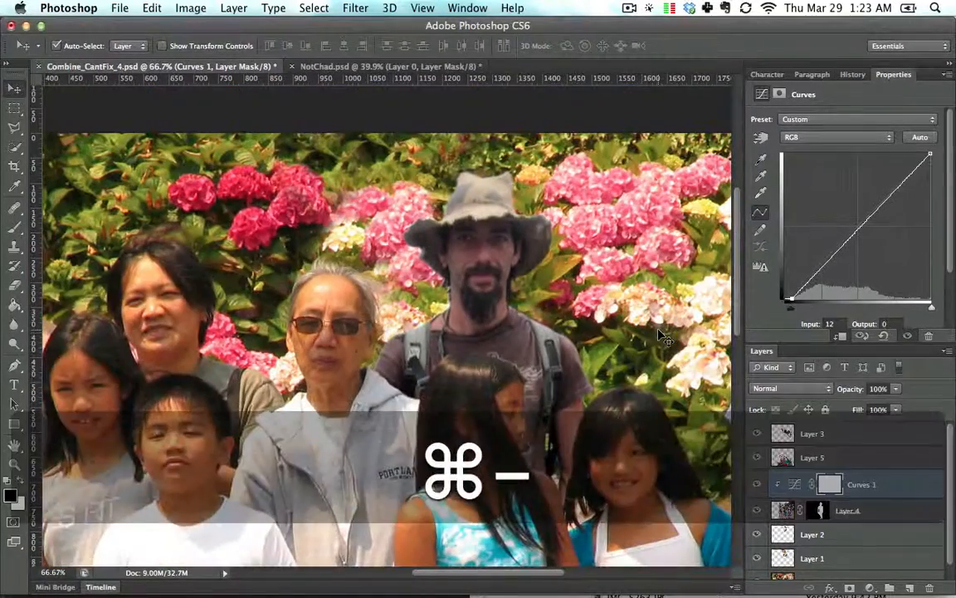
left_click_drag(931, 310, 914, 309)
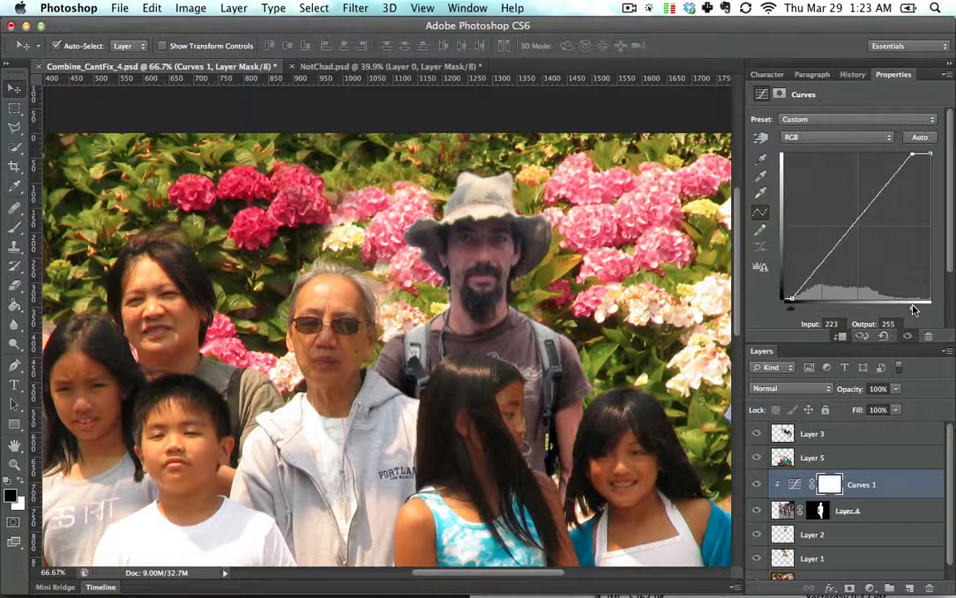
- Nudge the Red curve's midpoint up to about output 129 and the Green curve's midpoint down to about output 113
left_click(842, 138)
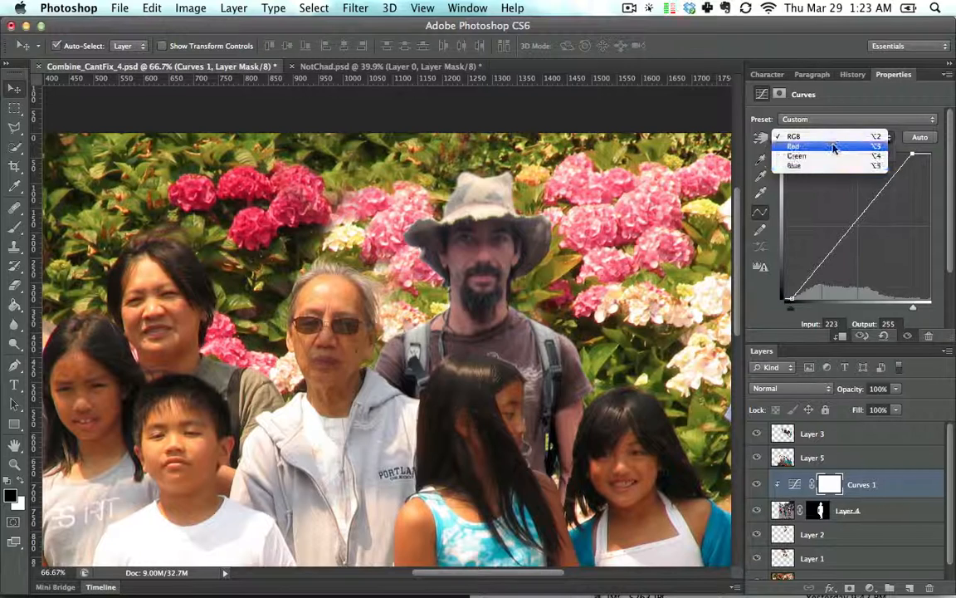
left_click(830, 147)
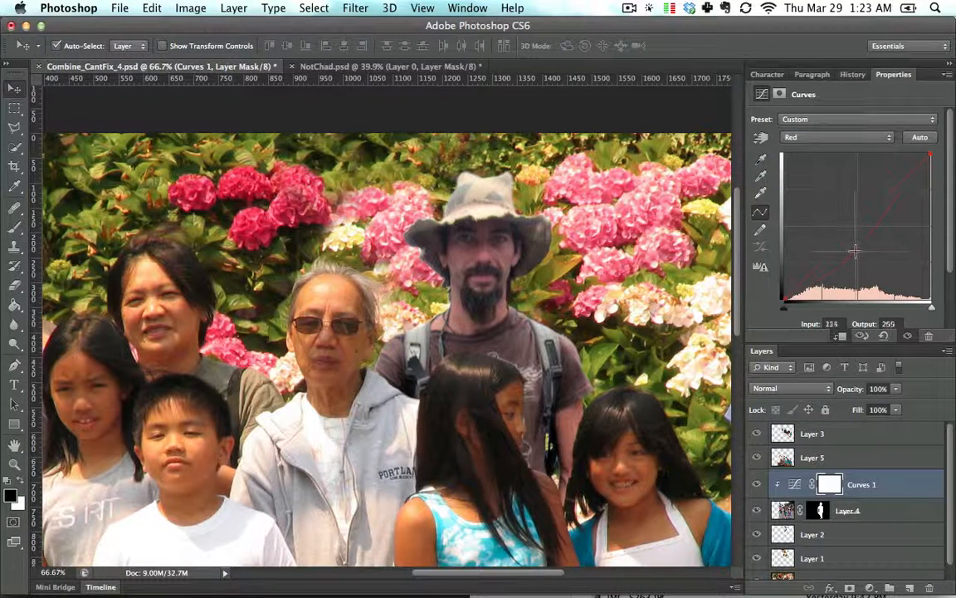
mouse_move(854, 230)
left_mouse_down()
mouse_move(854, 249)
mouse_move(854, 225)
left_mouse_up()
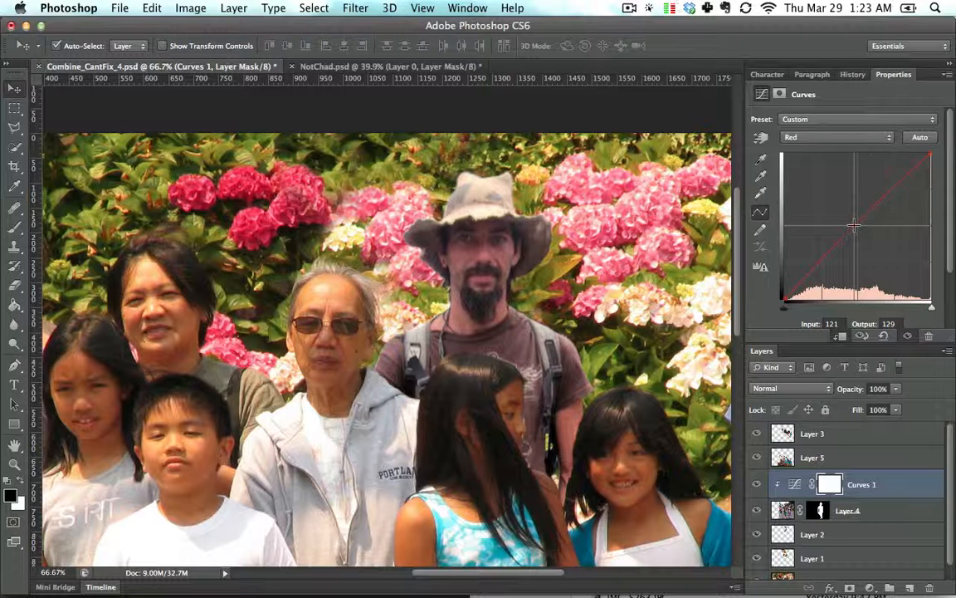
left_click(829, 137)
left_click(818, 147)
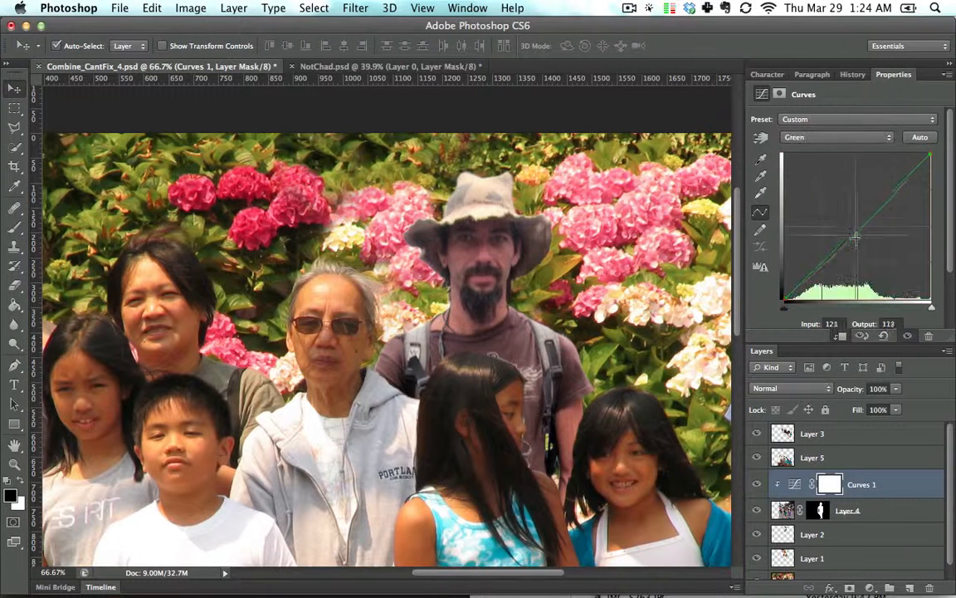
mouse_move(854, 226)
left_mouse_down()
mouse_move(854, 241)
mouse_move(857, 222)
left_mouse_up()
- Pull the Blue curve's midpoint down to about input 140, output 115
left_click(838, 137)
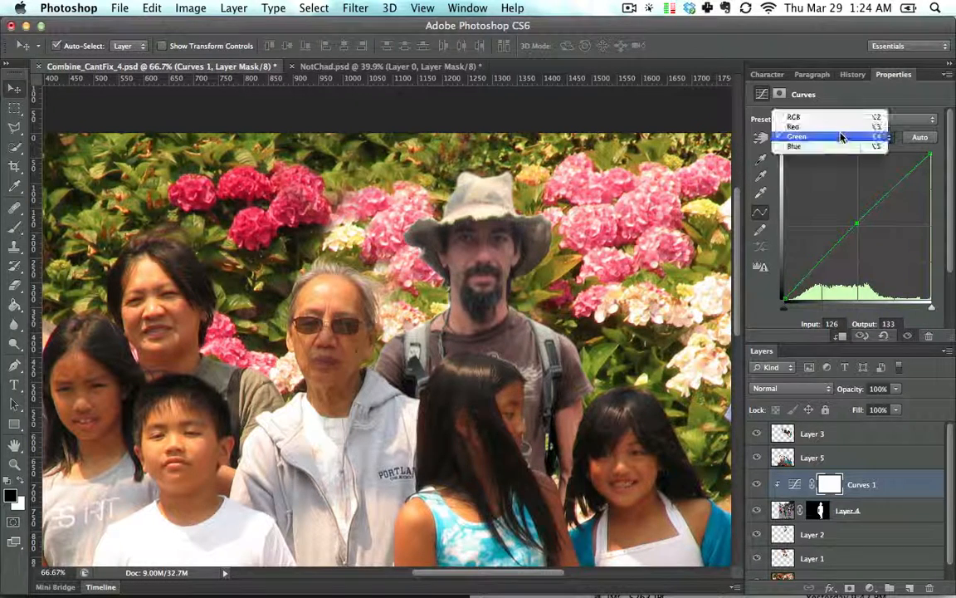
left_click(837, 146)
mouse_move(855, 224)
left_mouse_down()
mouse_move(858, 249)
mouse_move(865, 228)
left_mouse_up()
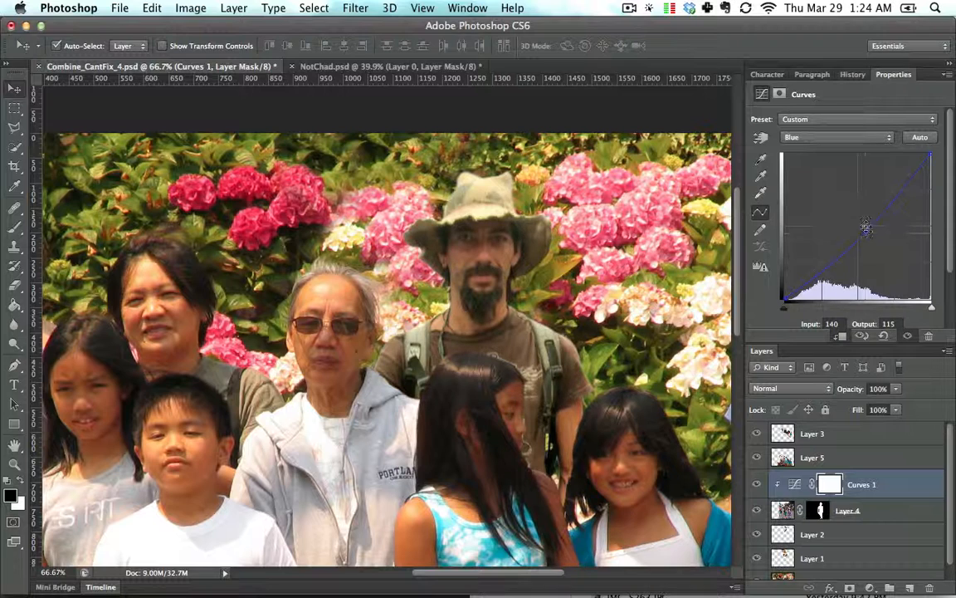
- Reposition the Red curve's midpoint to about input 121, output 134
left_click(832, 137)
left_click(822, 113)
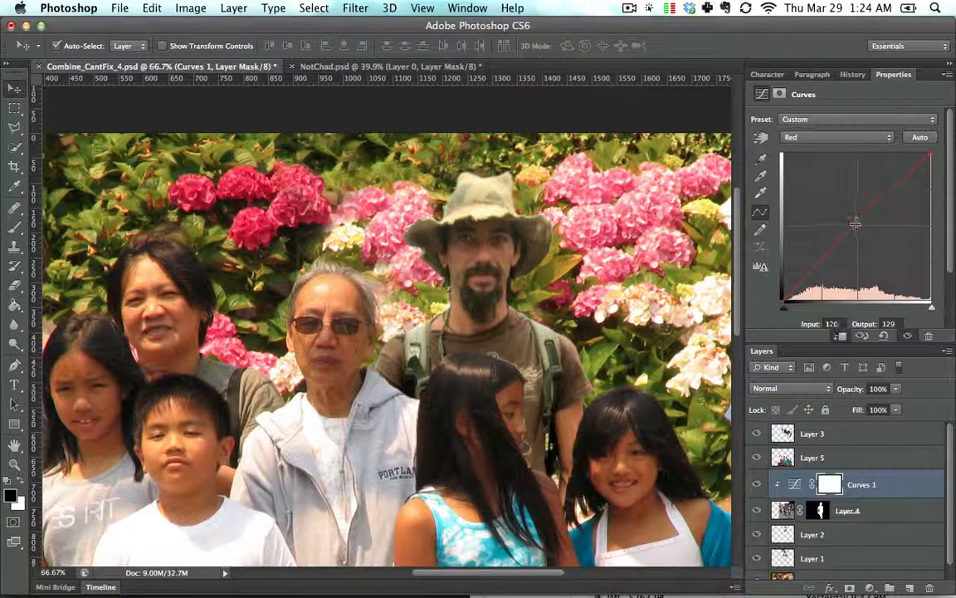
left_click(855, 222)
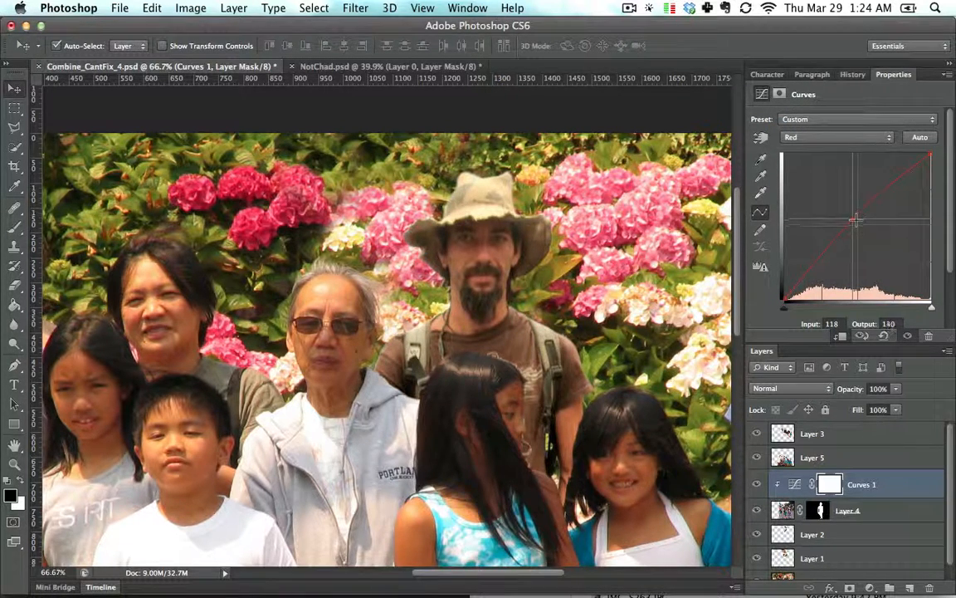
left_click_drag(855, 220, 858, 223)
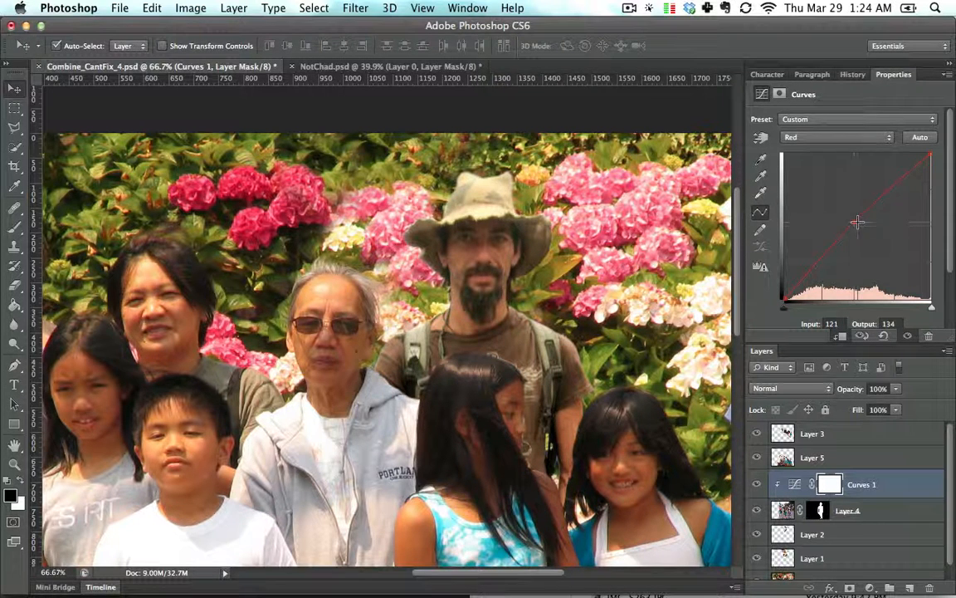
- Adjust the RGB composite curve's midpoint to about input 124, output 125
left_click(838, 137)
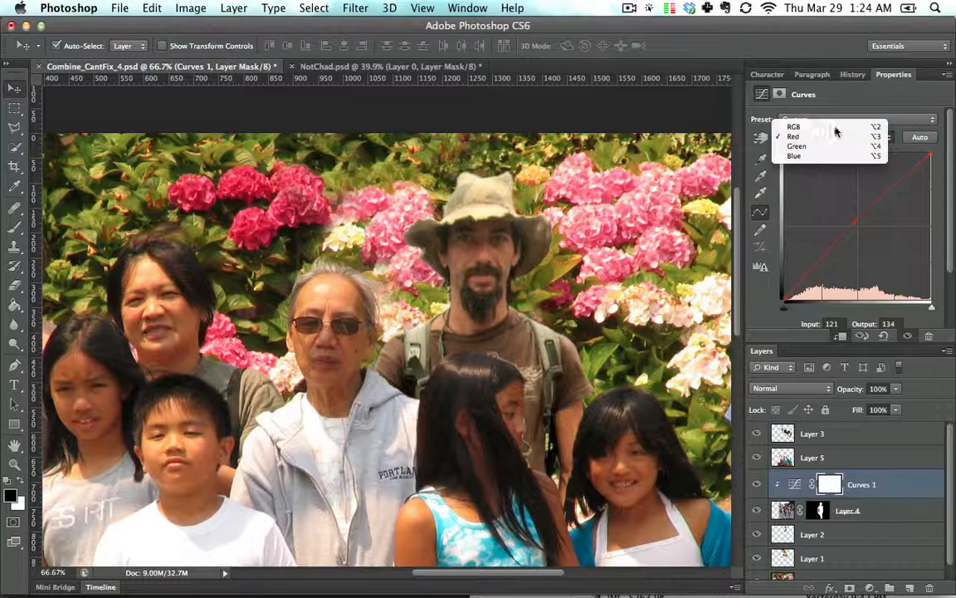
left_click(832, 123)
left_click(849, 234)
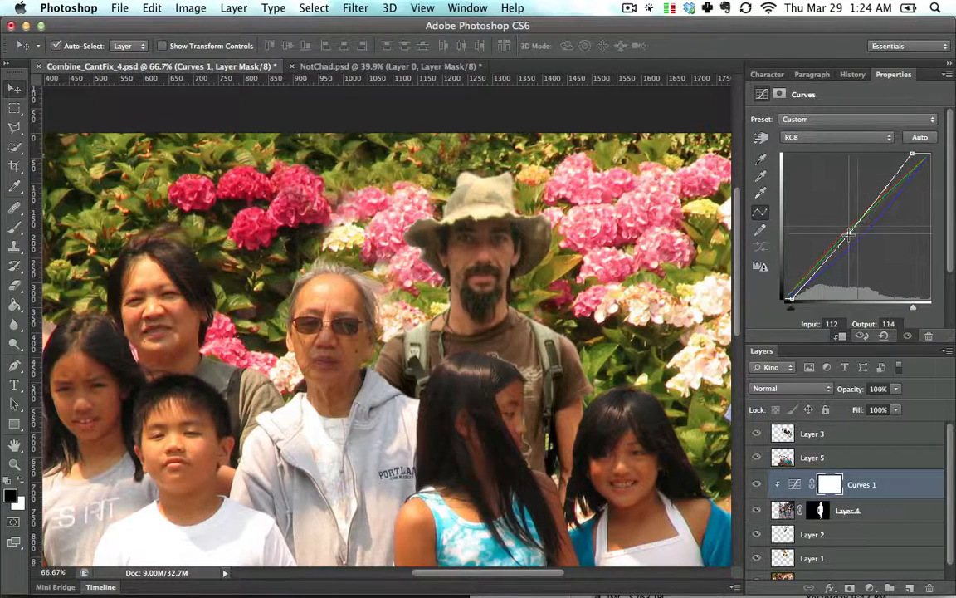
left_click_drag(849, 234, 853, 235)
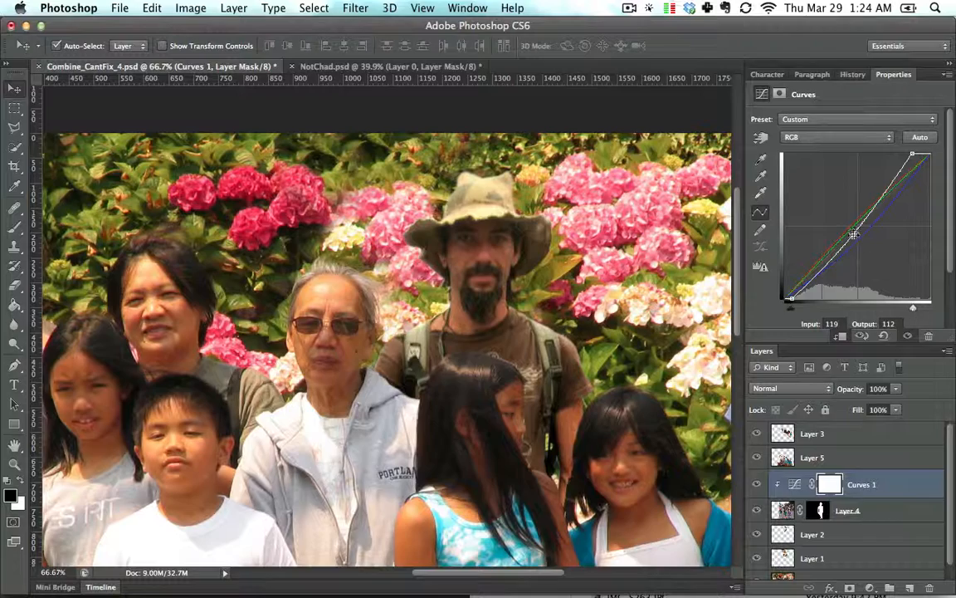
mouse_move(854, 234)
left_mouse_down()
mouse_move(855, 241)
mouse_move(853, 222)
mouse_move(855, 231)
left_mouse_up()
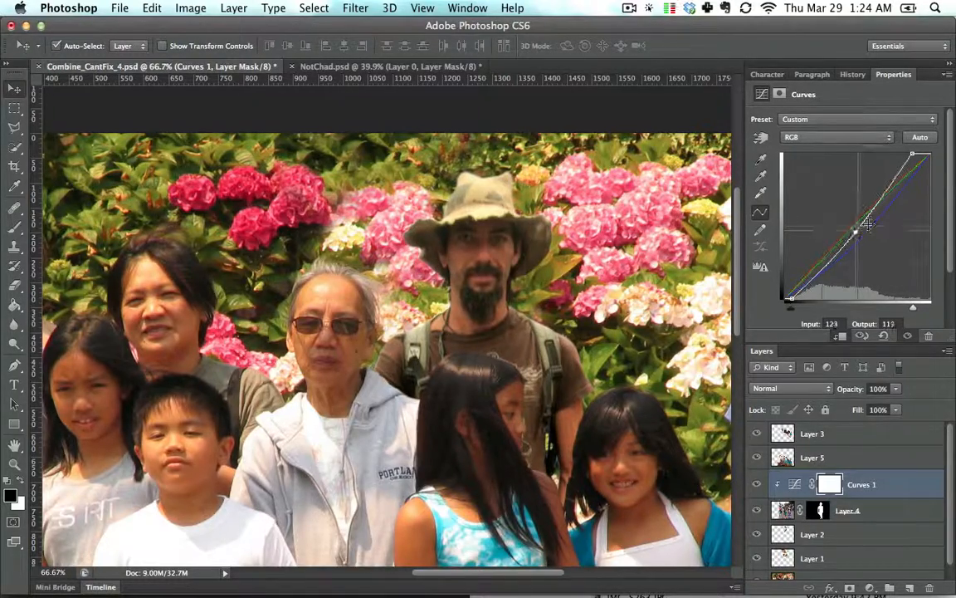
key("super+0")
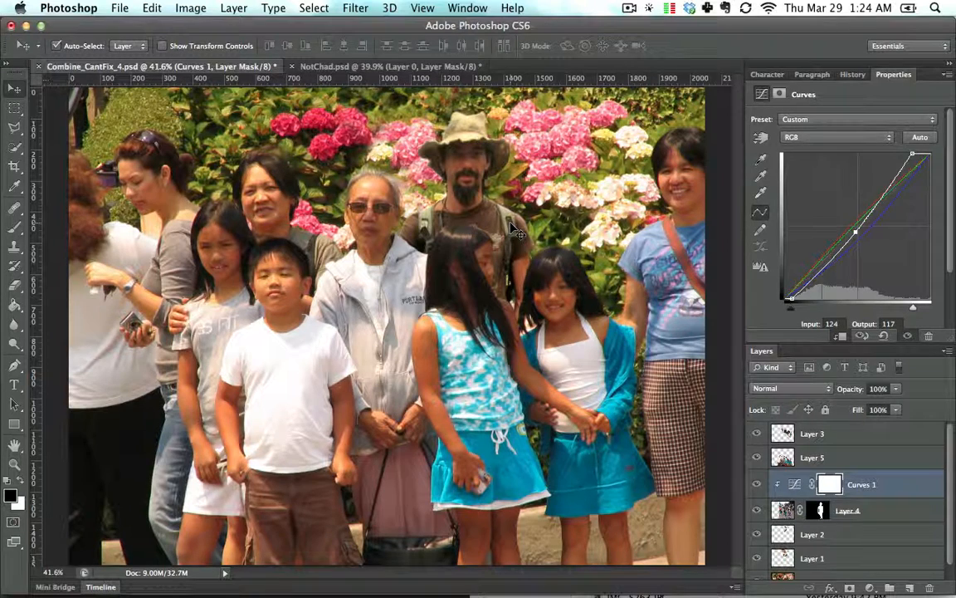
left_click_drag(855, 233, 856, 228)
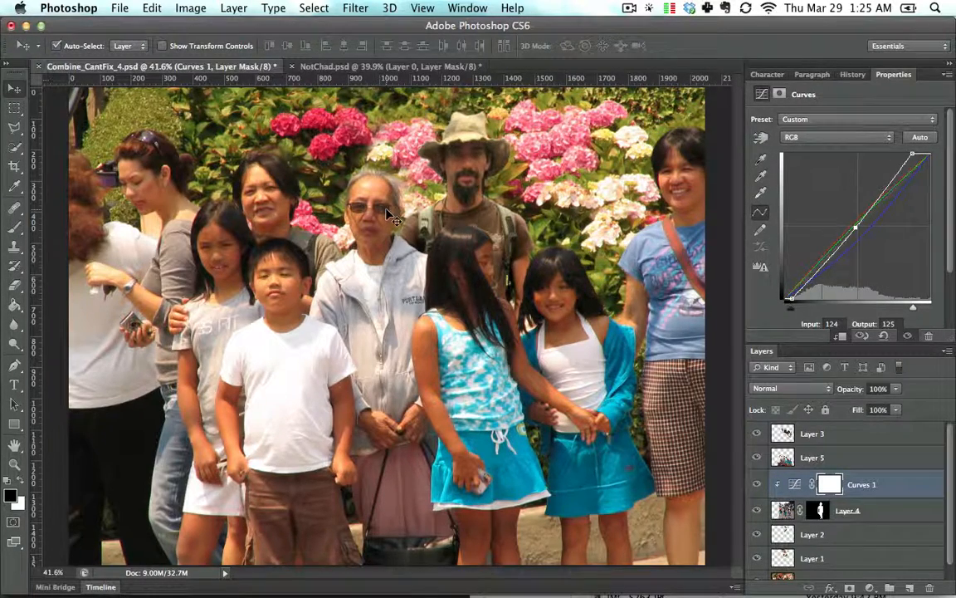
- Set the Blue curve's midpoint to about input 139, output 116
left_click(843, 136)
left_click(834, 164)
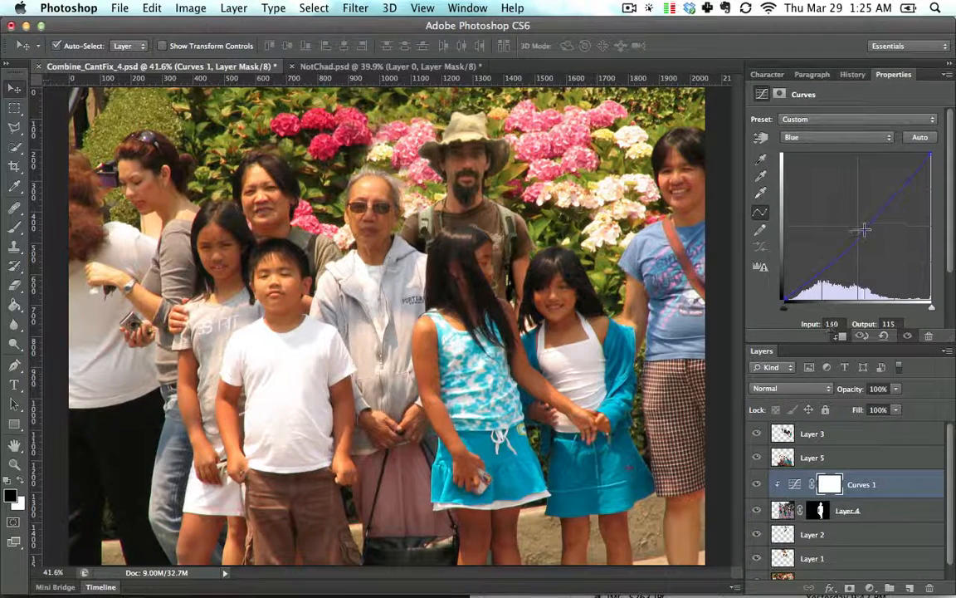
left_click(864, 229)
left_click_drag(864, 230, 865, 233)
key("super+minus")
key("super+minus")
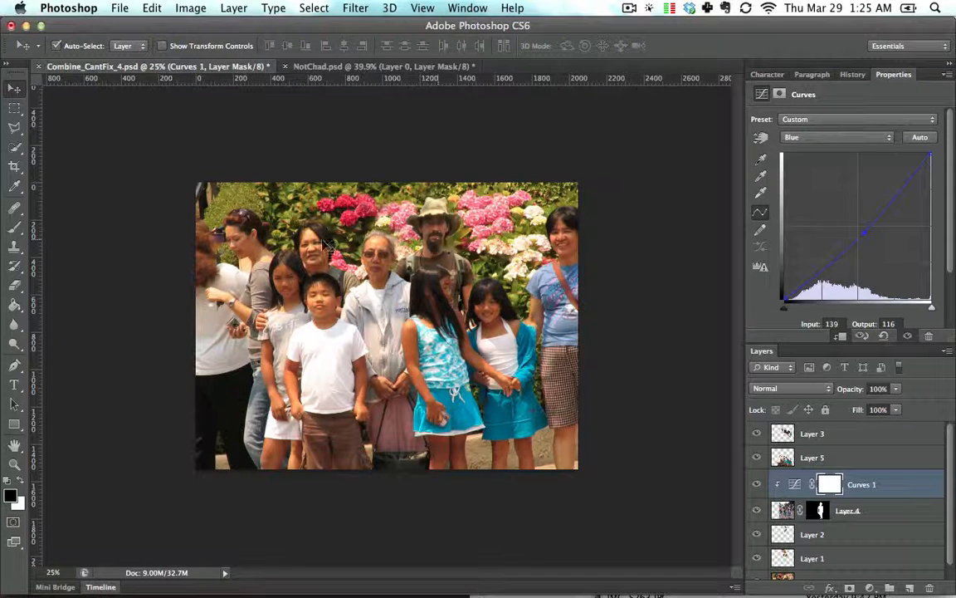
- Crop the family photo composite, trimming in its left side, right side and bottom edge
key("c")
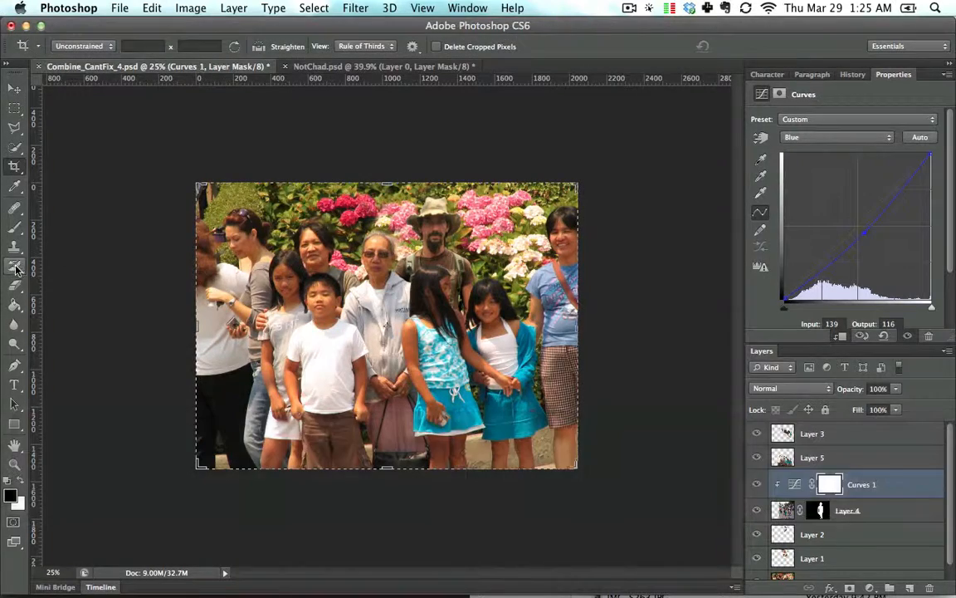
left_click_drag(197, 323, 232, 323)
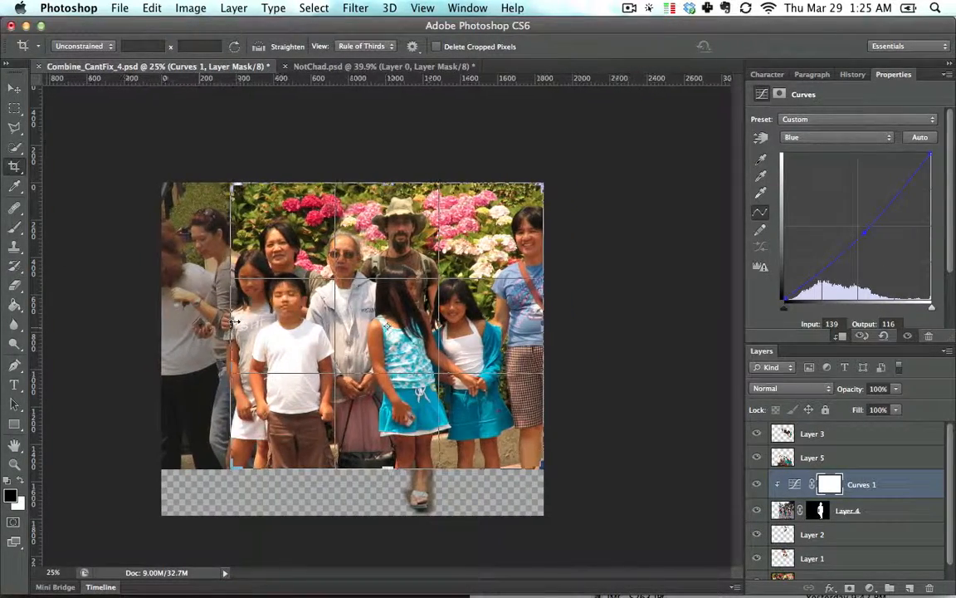
key("Return")
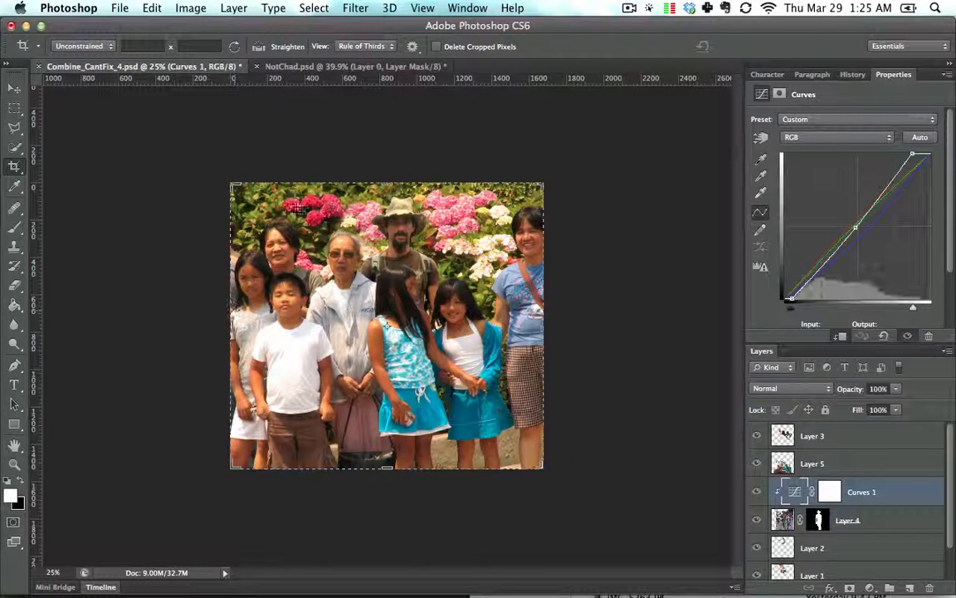
key("v")
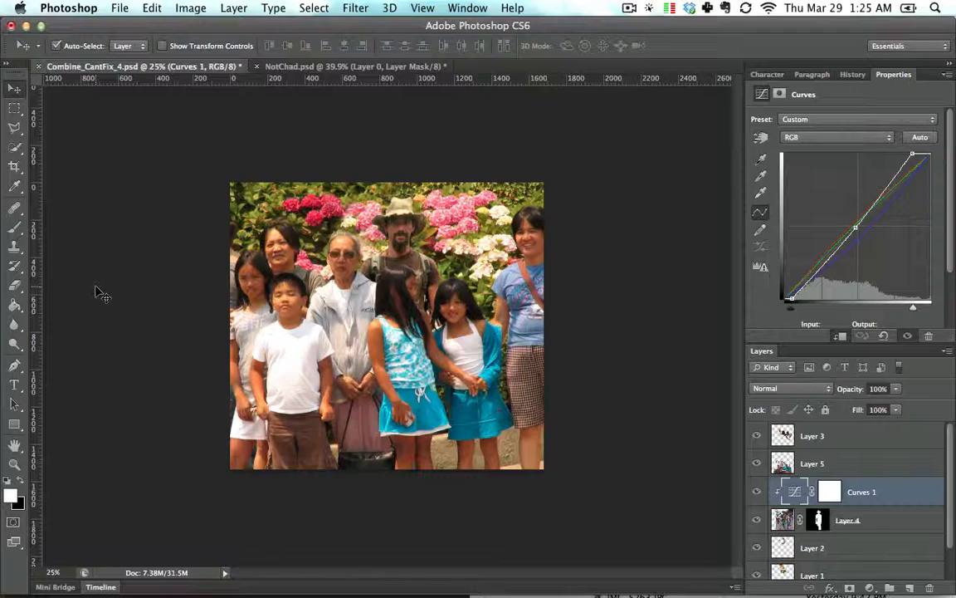
key("c")
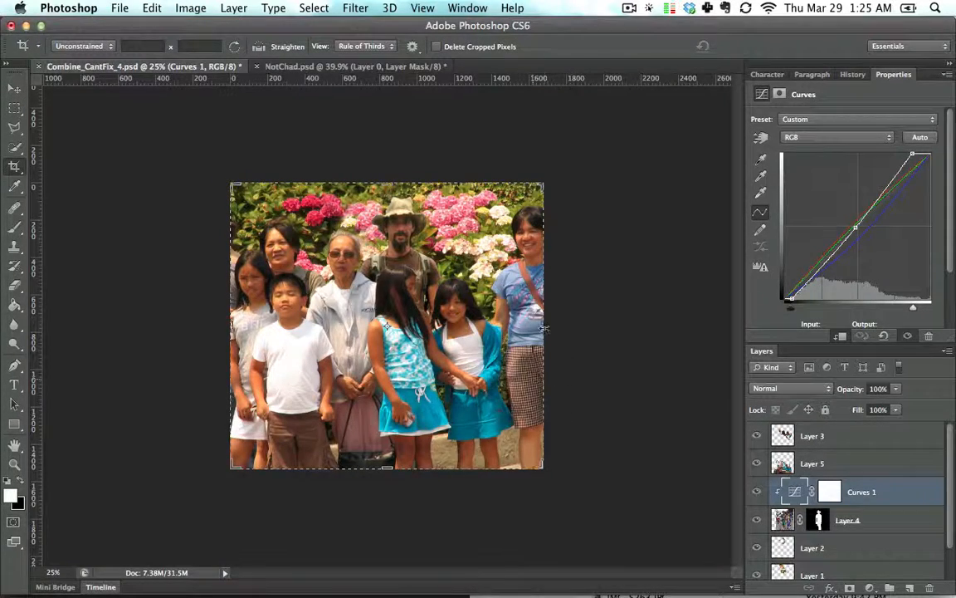
left_click_drag(544, 328, 517, 322)
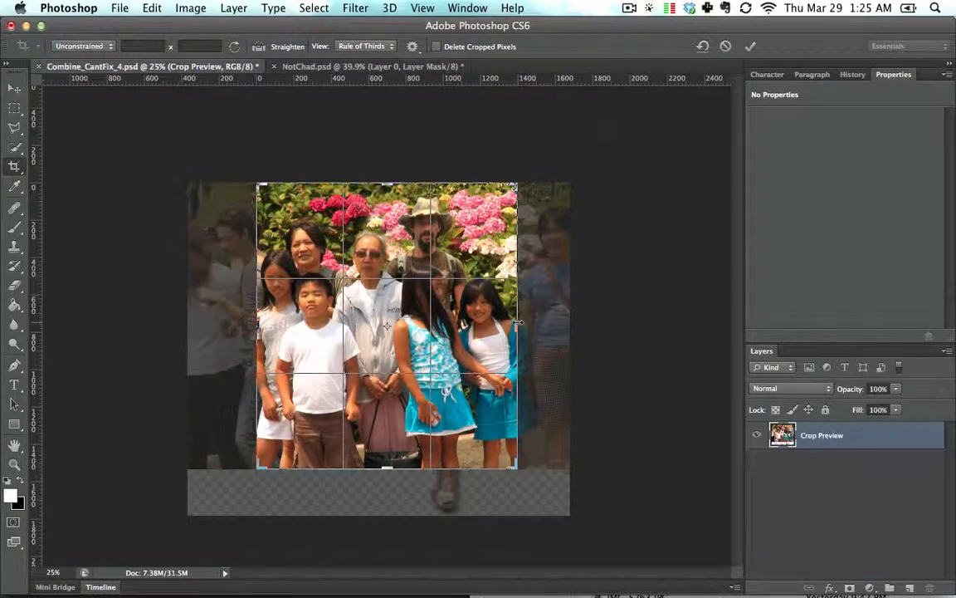
key("Return")
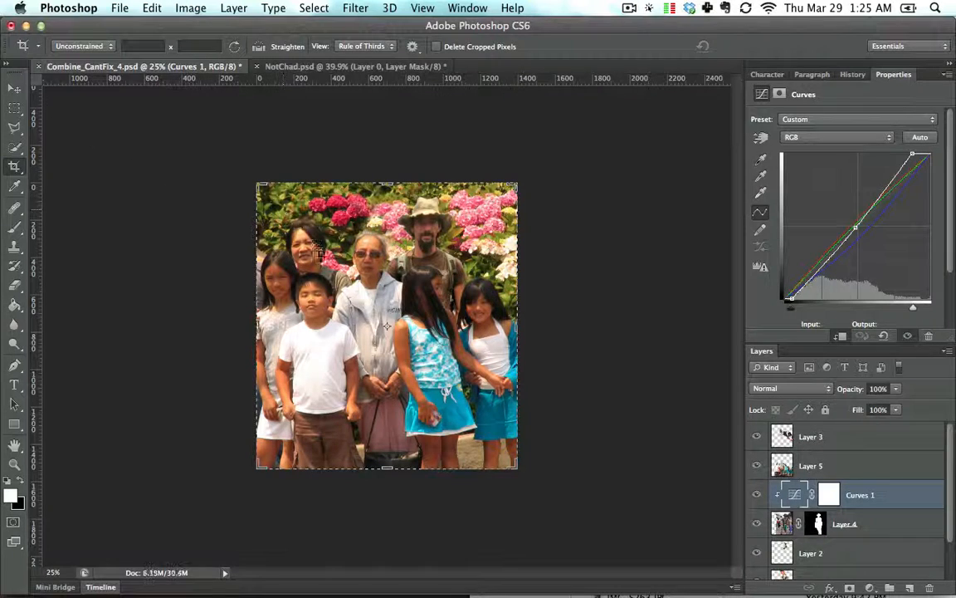
left_click_drag(378, 472, 391, 416)
key("Return")
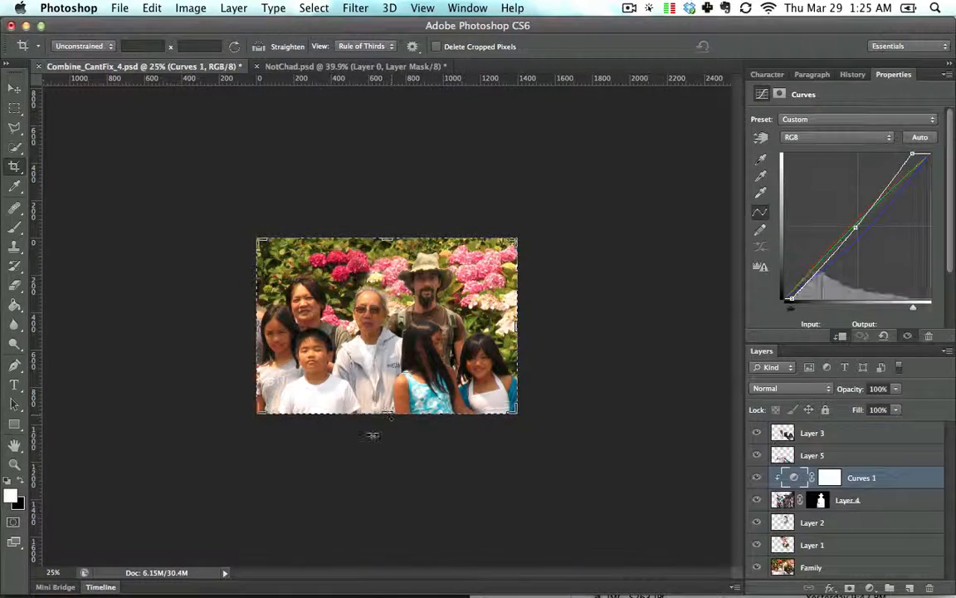
- Select Layer 3 over the man's chest and switch to the Eraser with an 8 px brush
key("super+0")
key("super+minus")
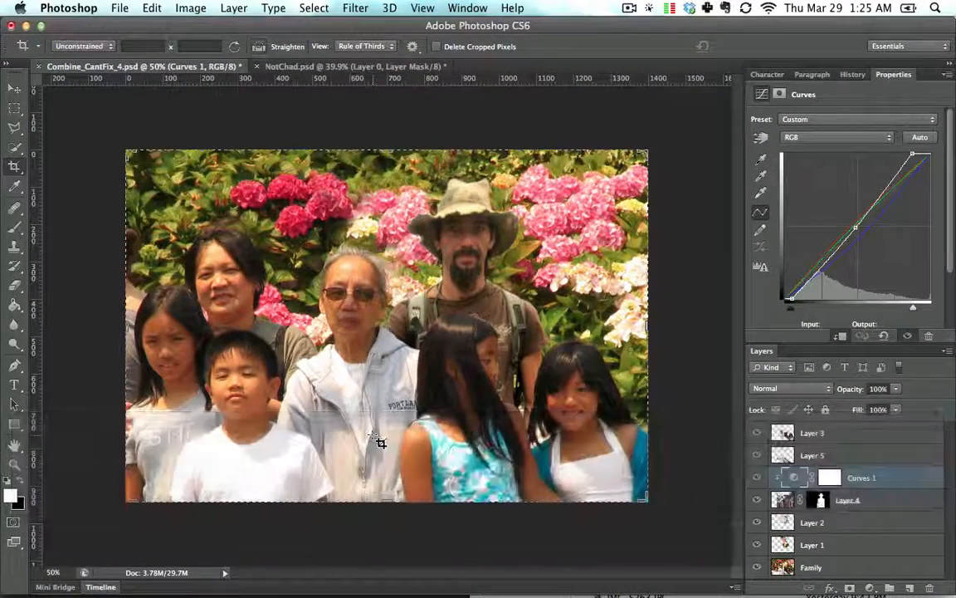
key("super+equal")
key("super+equal")
key("super+equal")
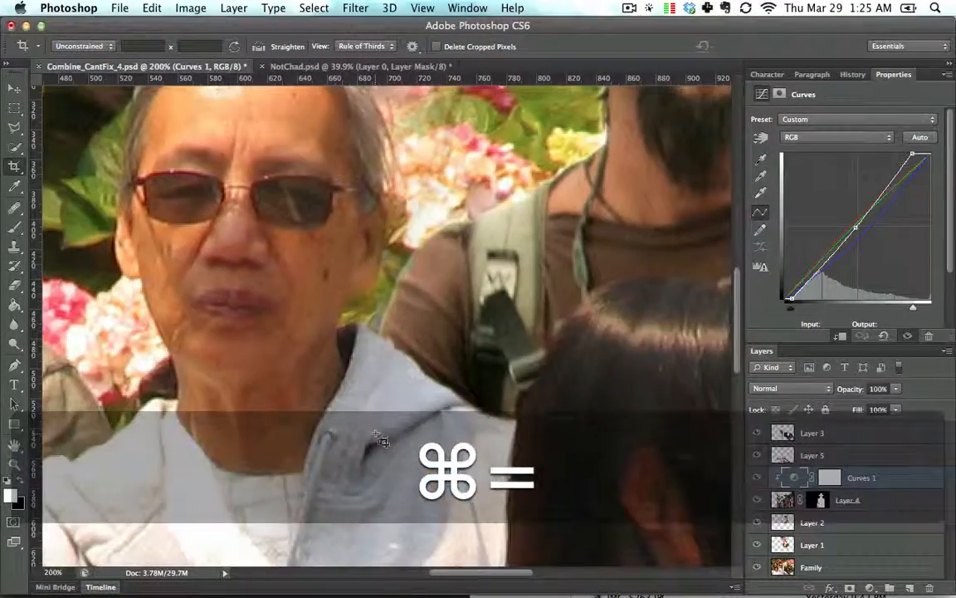
key("space")
left_click_drag(618, 322, 502, 293)
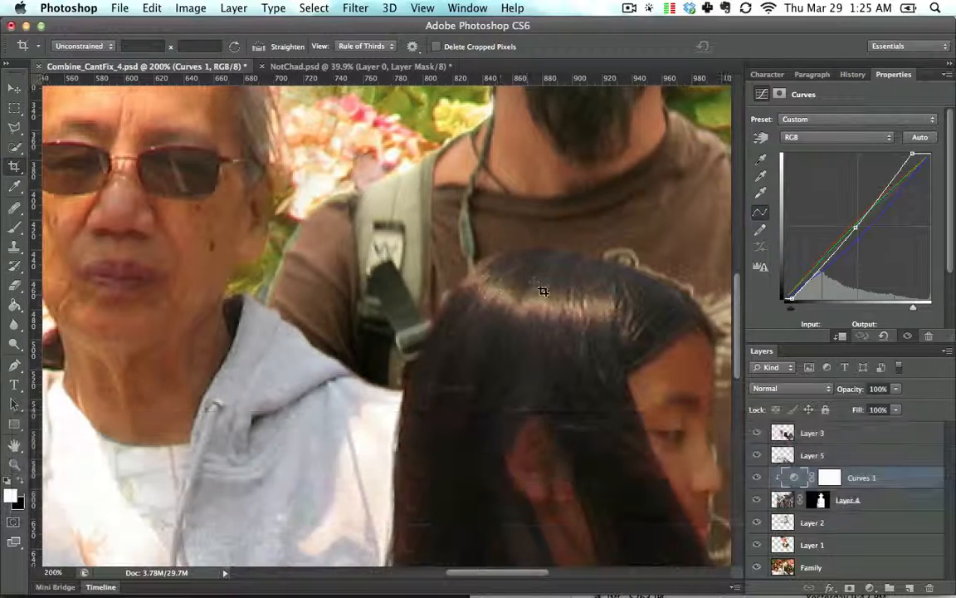
left_click(13, 88)
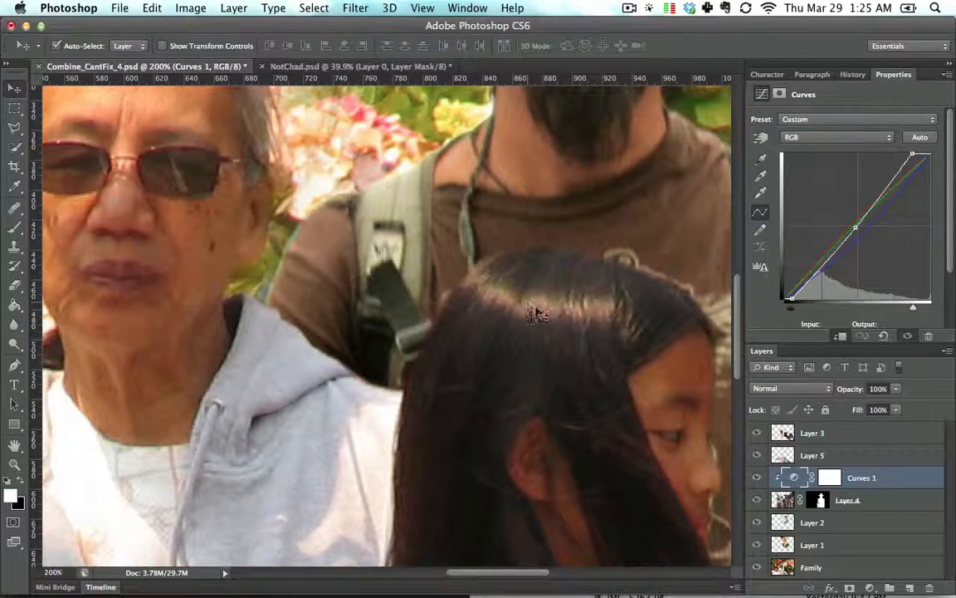
left_click(536, 314)
key("e")
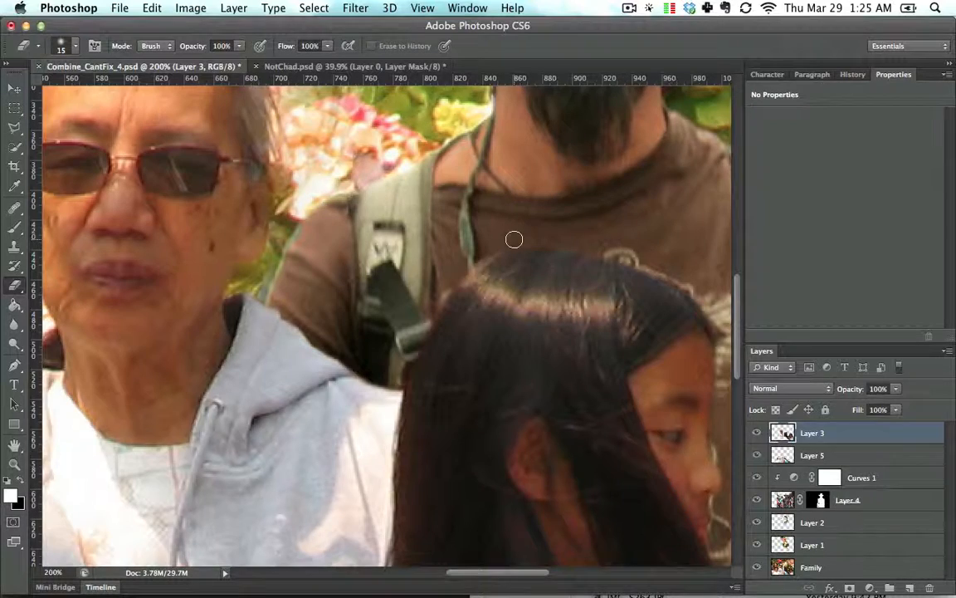
key("bracketleft")
key("bracketleft")
key("bracketleft")
key("super+0")
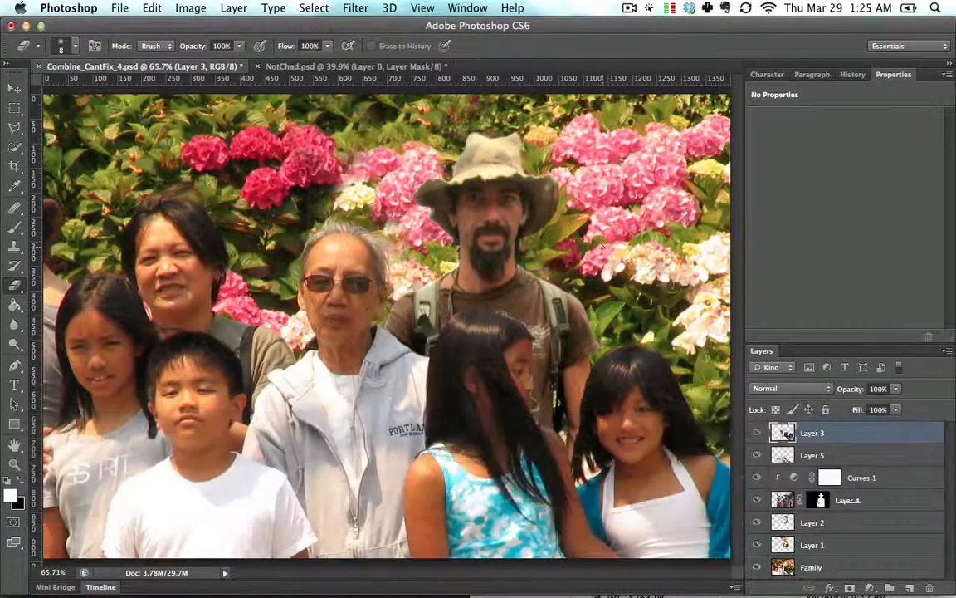